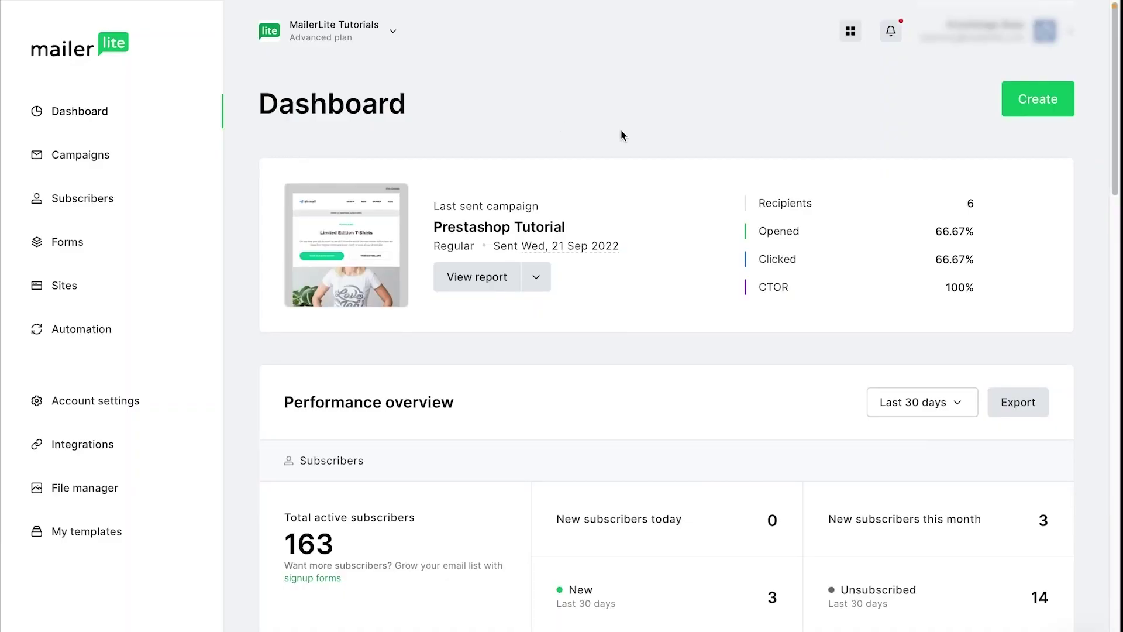
Step: Open the create-new options menu and dismiss it again
{"action": "scroll", "coordinate": [684, 133], "scroll_direction": "down", "scroll_amount": 5}
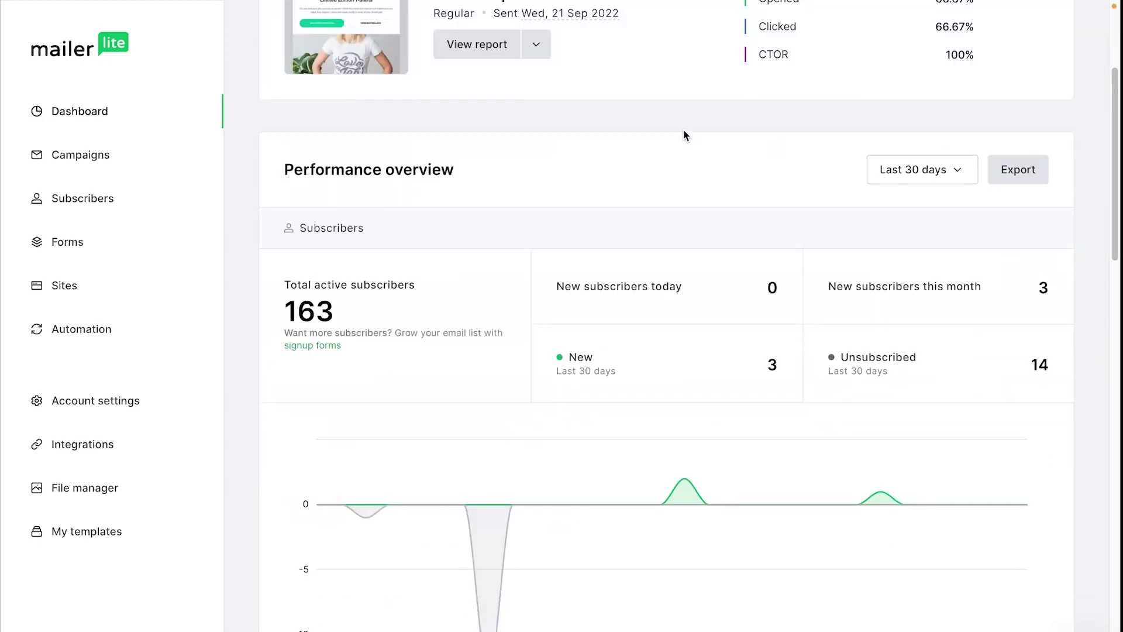
{"action": "scroll", "coordinate": [685, 134], "scroll_direction": "up", "scroll_amount": 5}
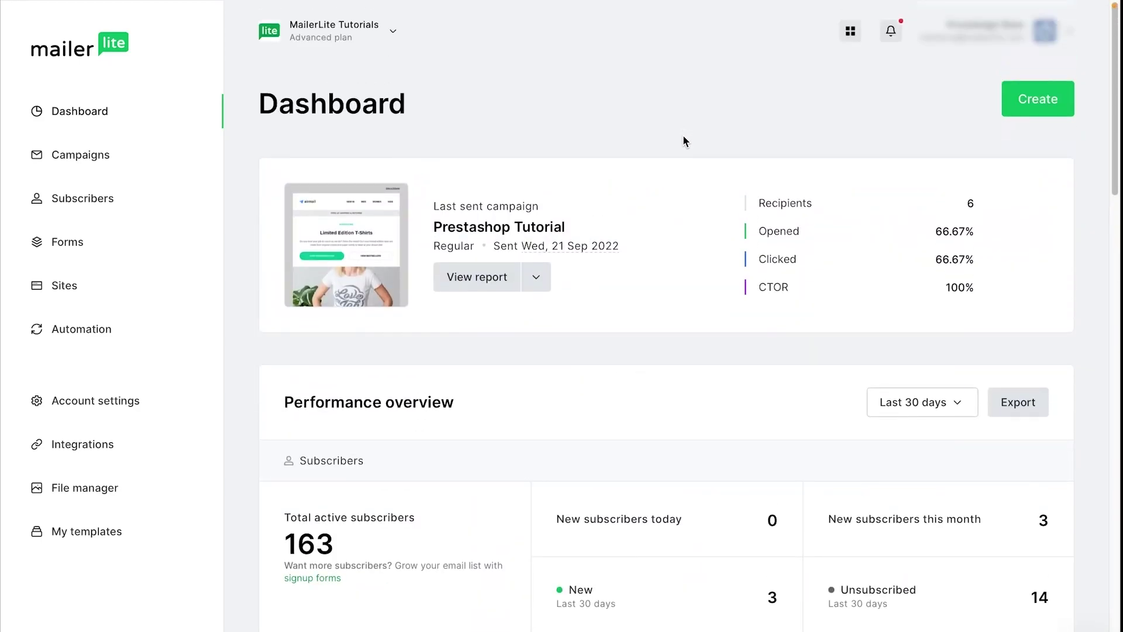
{"action": "left_click", "coordinate": [1061, 108]}
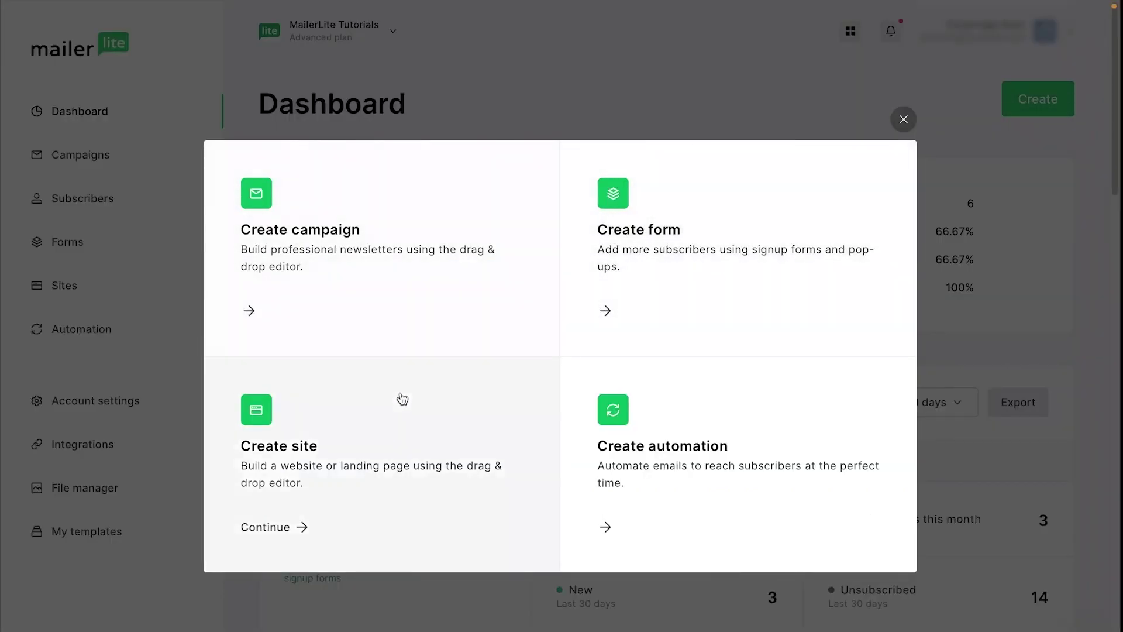
{"action": "left_click", "coordinate": [905, 121]}
Step: Highlight the Recipients, Opened, Clicked and CTOR campaign metrics in turn
{"action": "scroll", "coordinate": [798, 97], "scroll_direction": "down", "scroll_amount": 1}
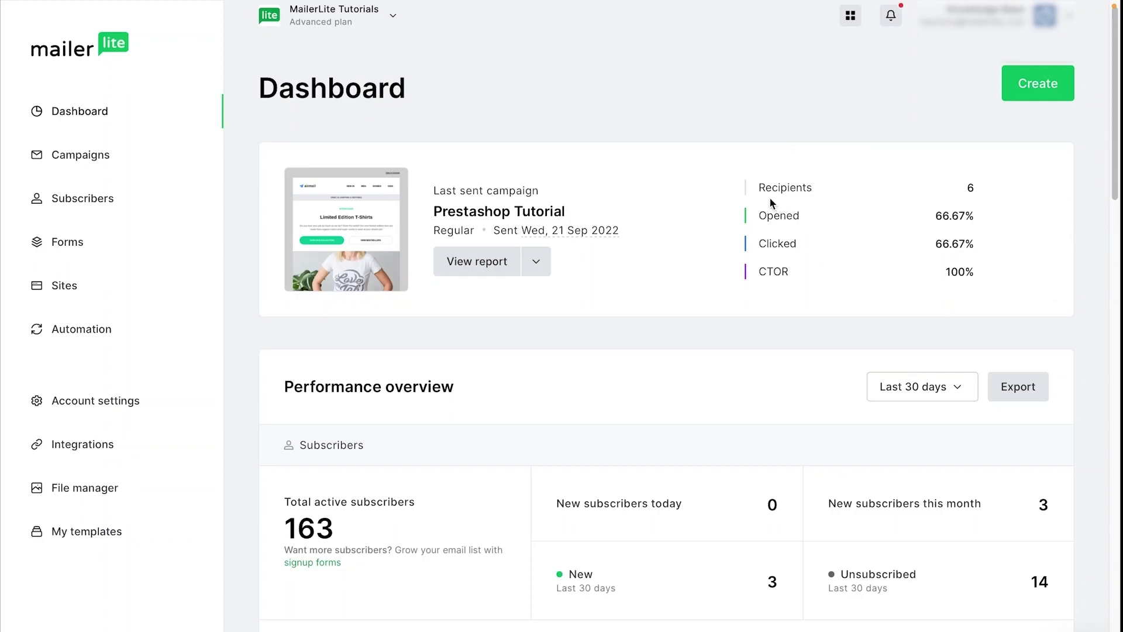
{"action": "left_click_drag", "start_coordinate": [759, 186], "coordinate": [844, 193]}
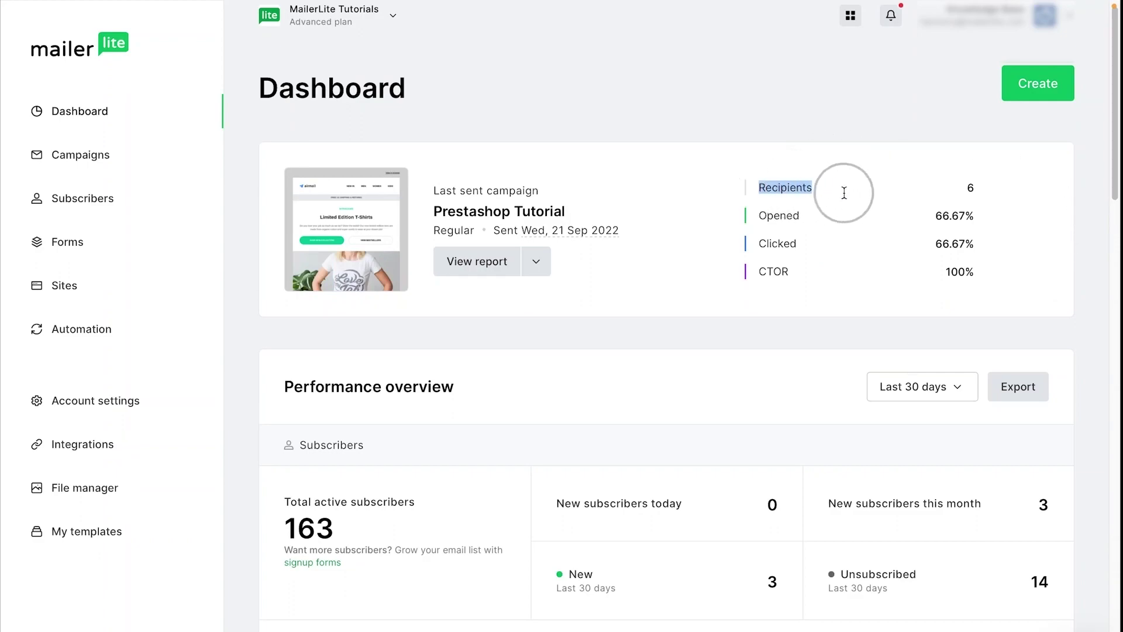
{"action": "left_click", "coordinate": [1013, 183]}
{"action": "left_click_drag", "start_coordinate": [761, 215], "coordinate": [814, 216]}
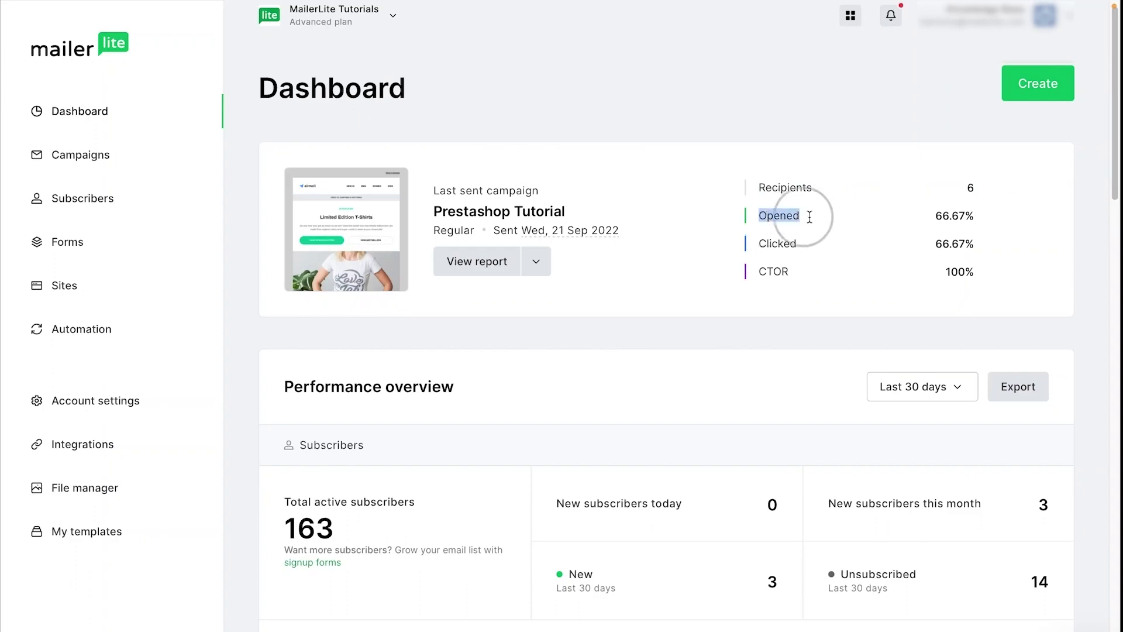
{"action": "left_click_drag", "start_coordinate": [768, 245], "coordinate": [826, 259]}
{"action": "left_click_drag", "start_coordinate": [755, 276], "coordinate": [876, 239]}
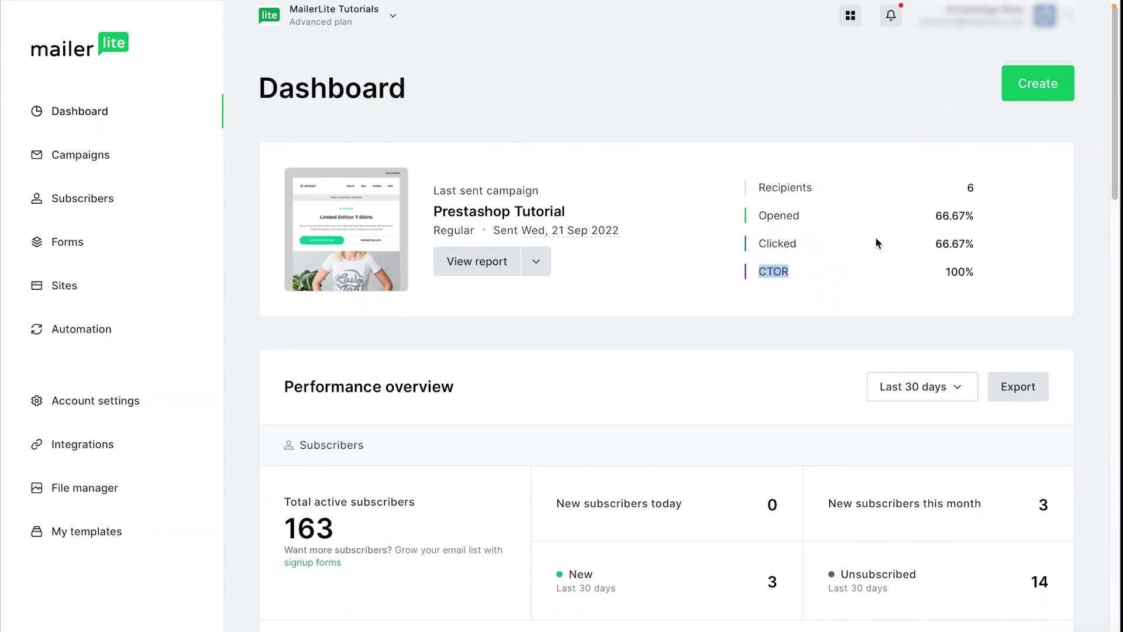
{"action": "left_click", "coordinate": [878, 231]}
Step: Scroll to Performance overview and open its Last 30 days date-range chooser
{"action": "scroll", "coordinate": [656, 156], "scroll_direction": "down", "scroll_amount": 3}
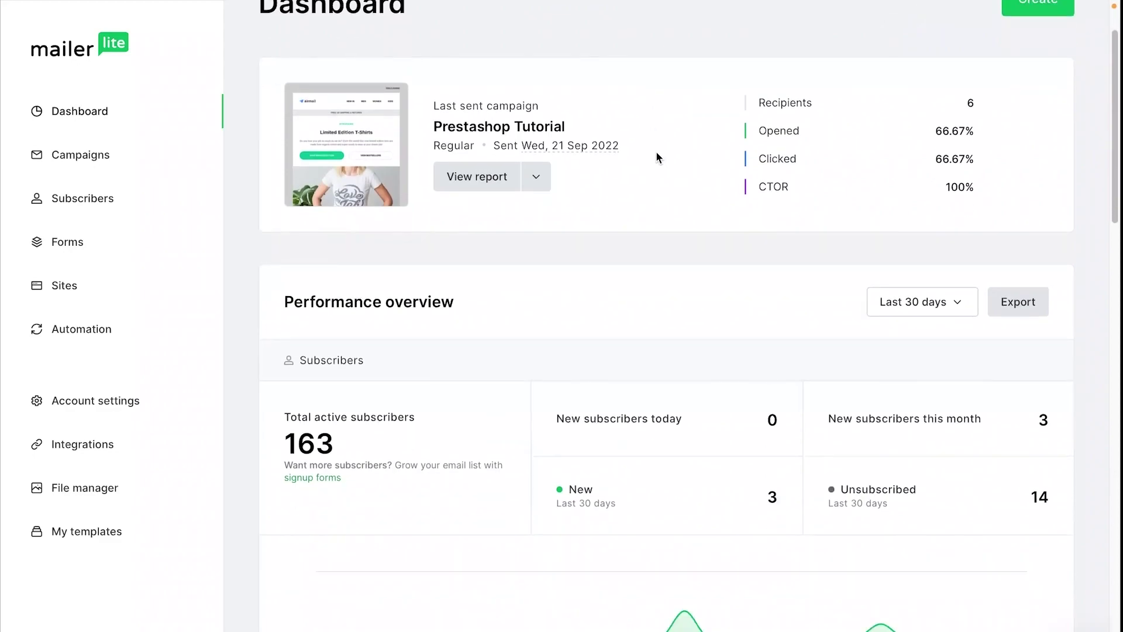
{"action": "scroll", "coordinate": [657, 157], "scroll_direction": "down", "scroll_amount": 2}
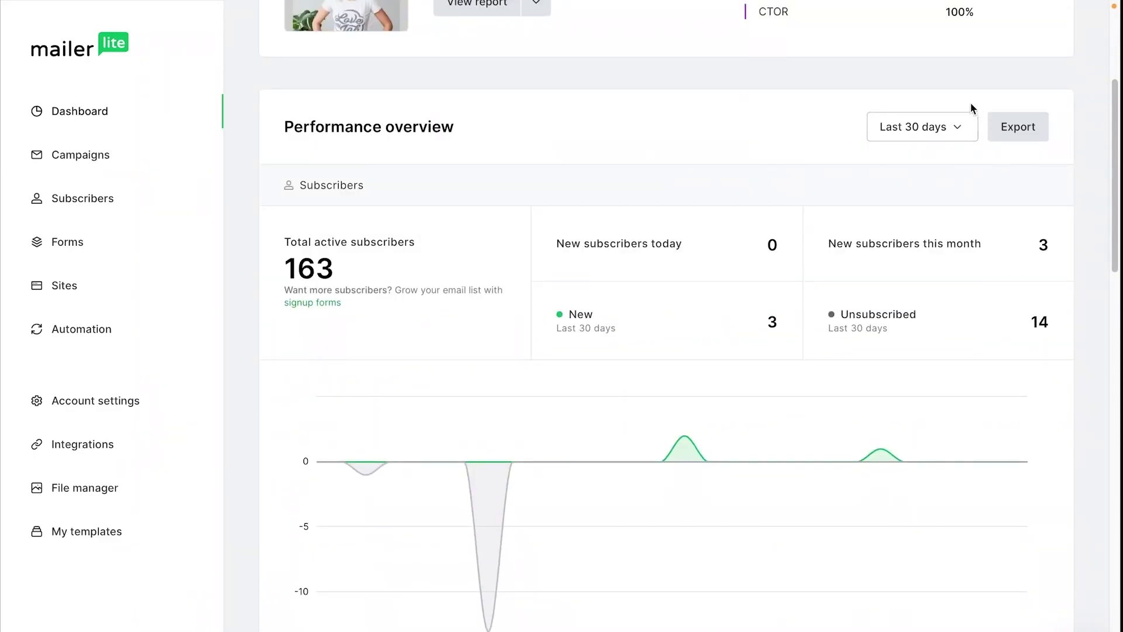
{"action": "left_click", "coordinate": [955, 130]}
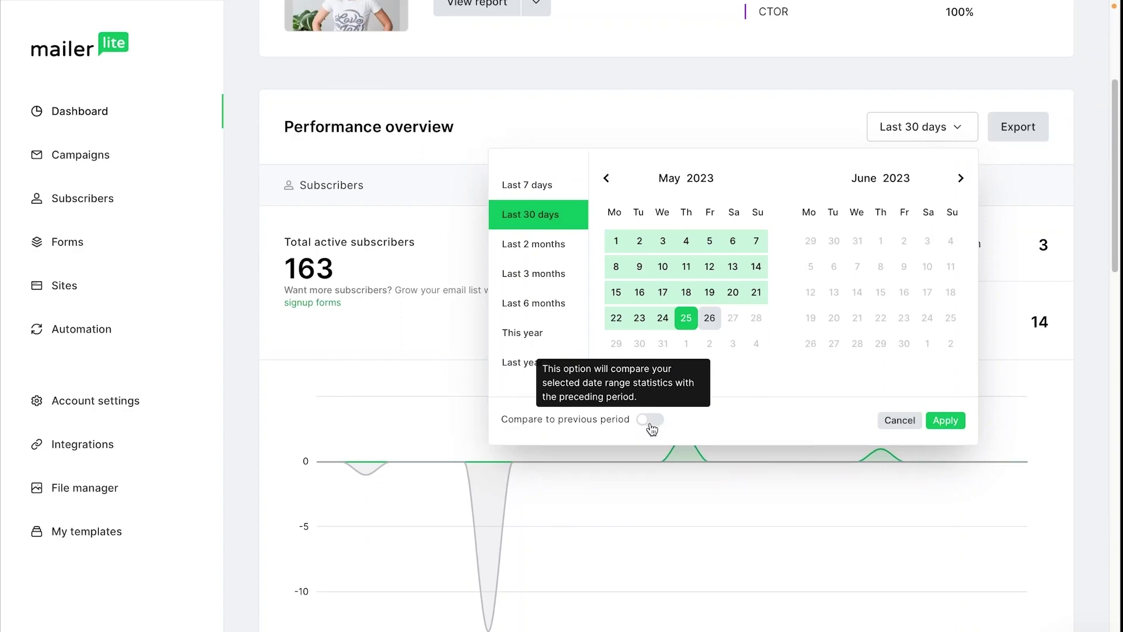
Step: Apply the Last 2 months range with Compare to previous period switched on
{"action": "left_click", "coordinate": [548, 248]}
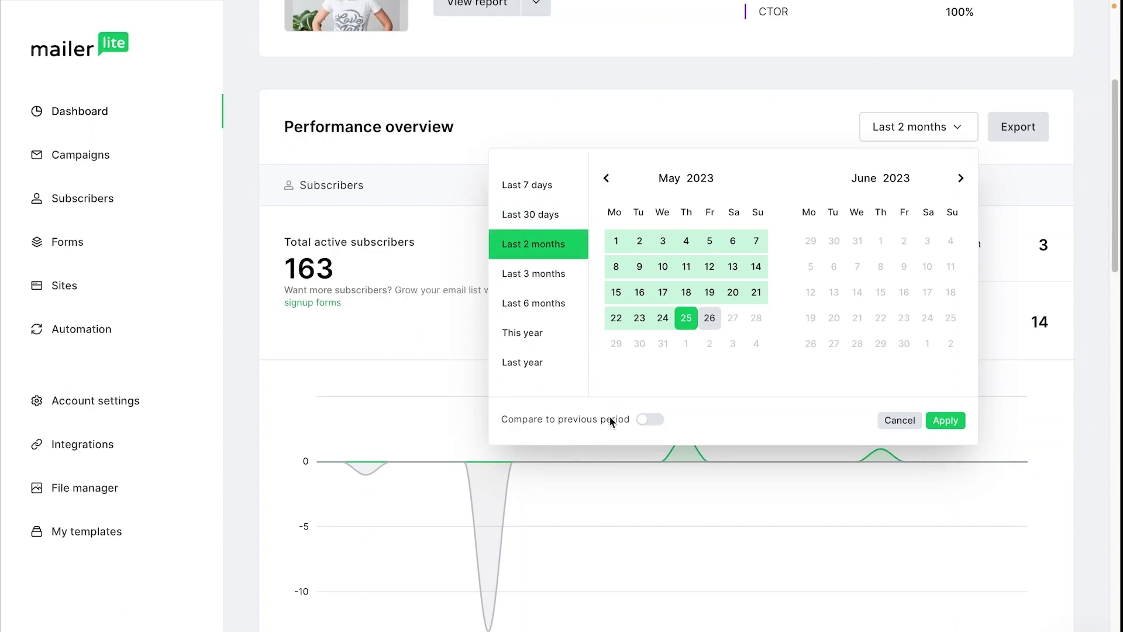
{"action": "left_click", "coordinate": [712, 426]}
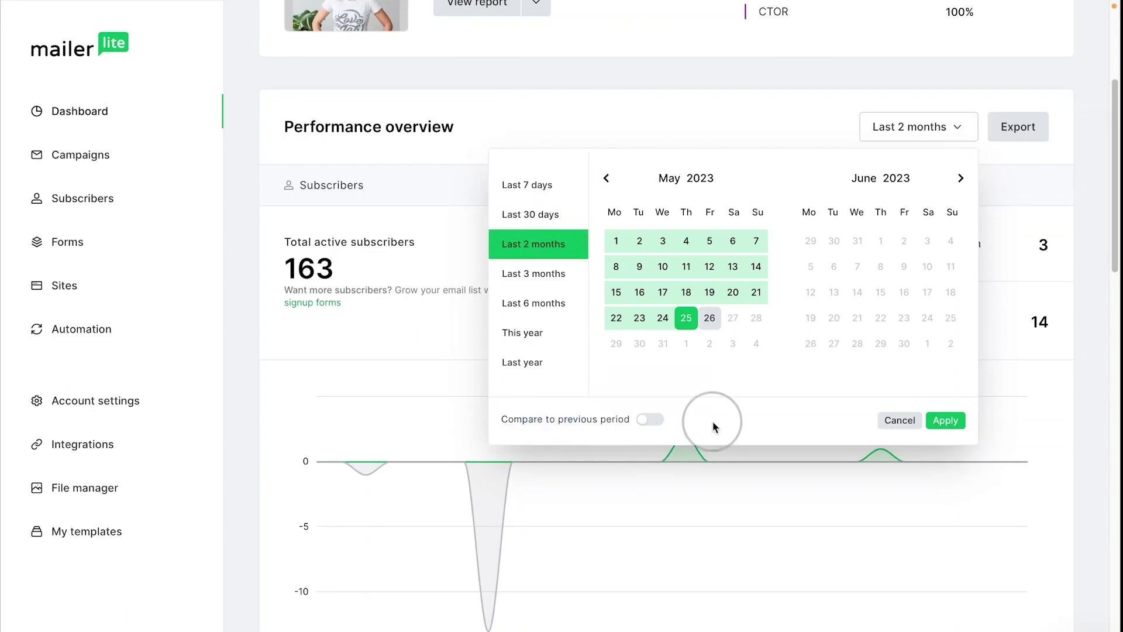
{"action": "left_click", "coordinate": [647, 421]}
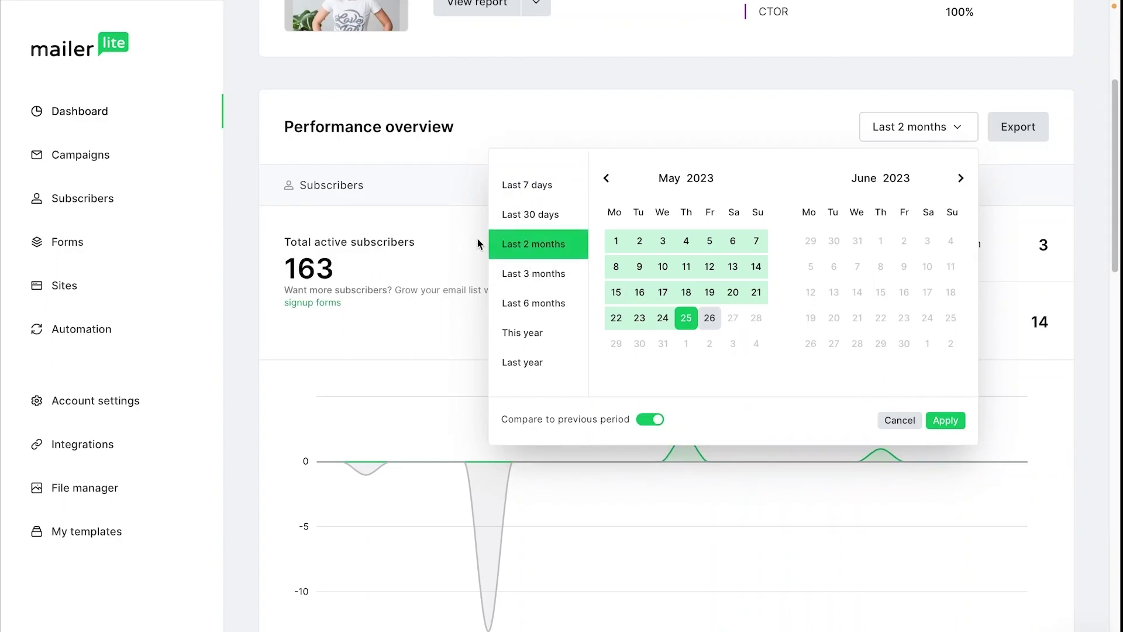
{"action": "left_click", "coordinate": [950, 424]}
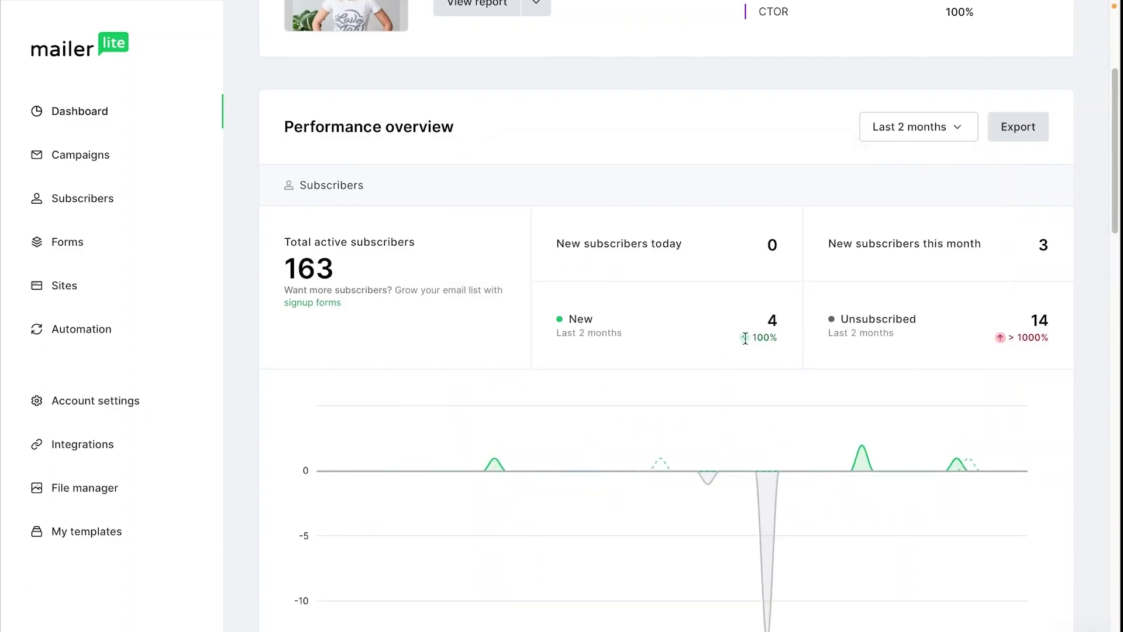
Step: Reapply Last 2 months with the previous-period comparison switched off
{"action": "mouse_move", "coordinate": [762, 339]}
{"action": "mouse_move", "coordinate": [1023, 337]}
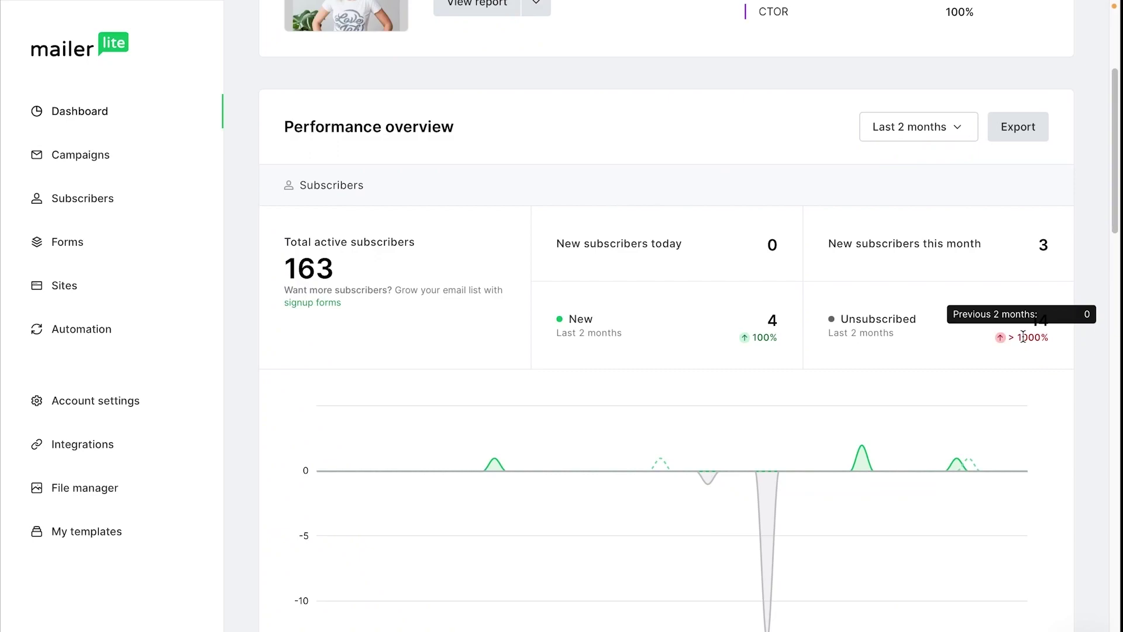
{"action": "left_click", "coordinate": [957, 129]}
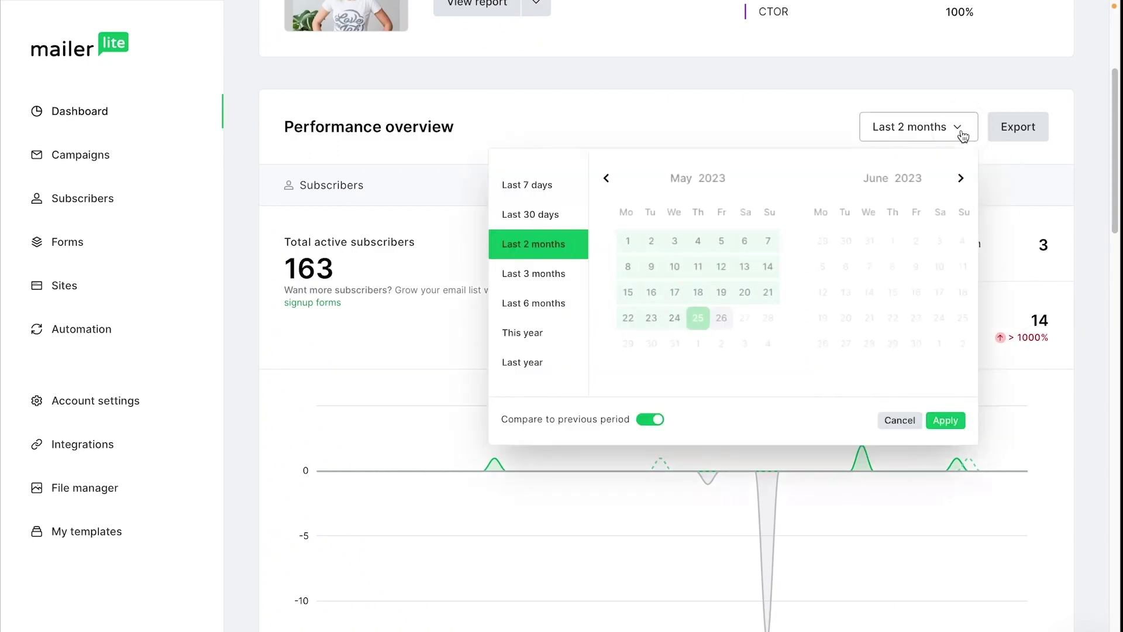
{"action": "left_click", "coordinate": [651, 420]}
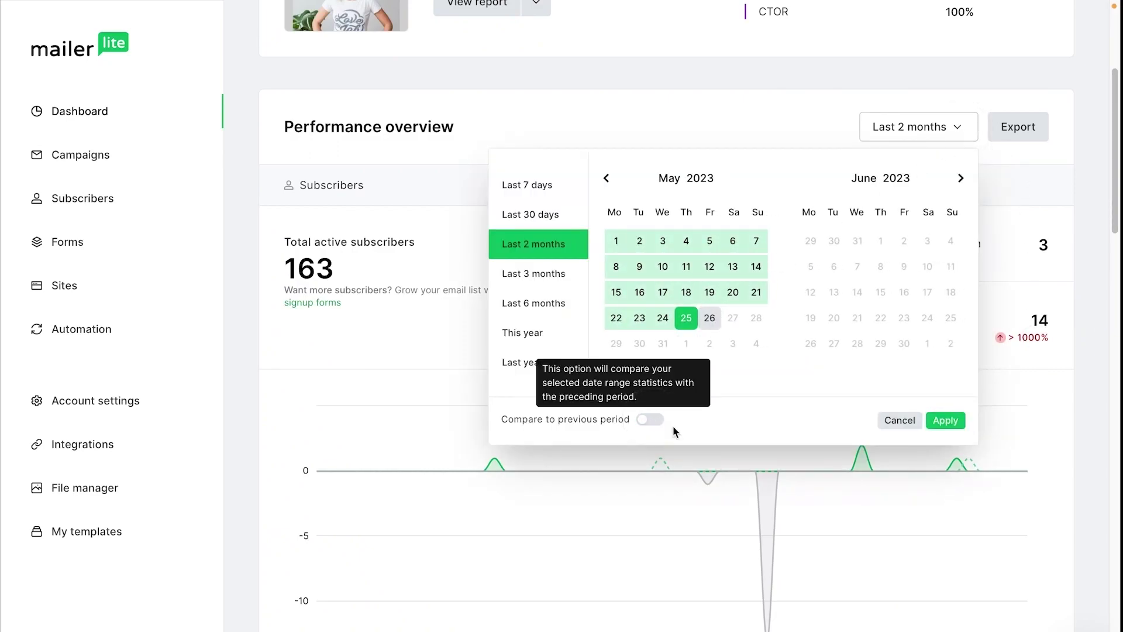
{"action": "left_click", "coordinate": [948, 424]}
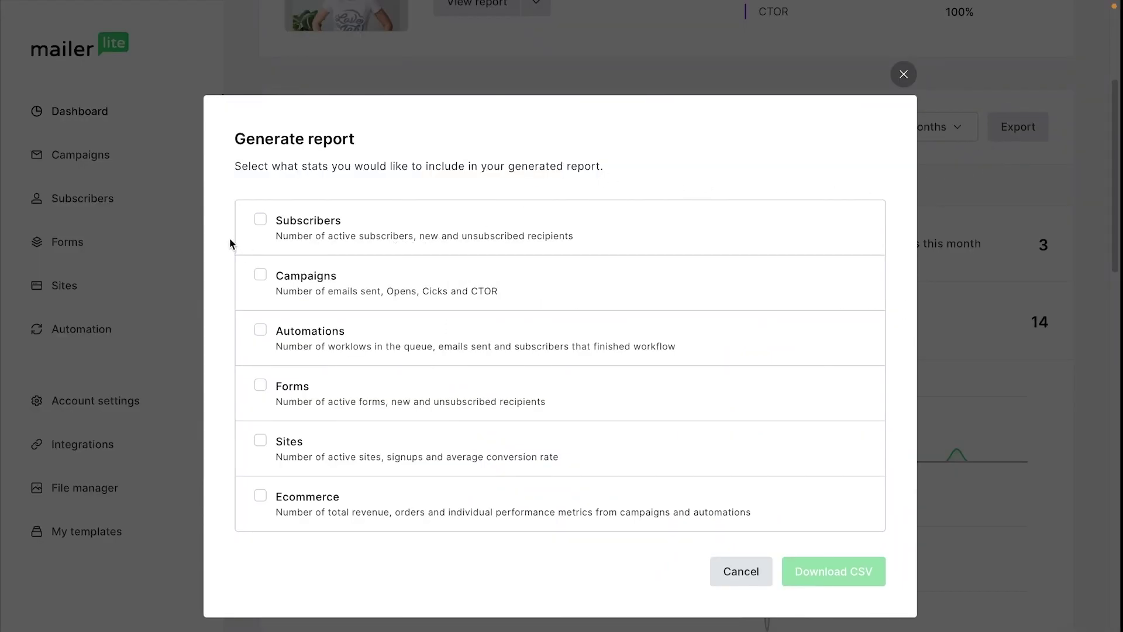
{"action": "left_click", "coordinate": [261, 220]}
{"action": "left_click", "coordinate": [260, 279]}
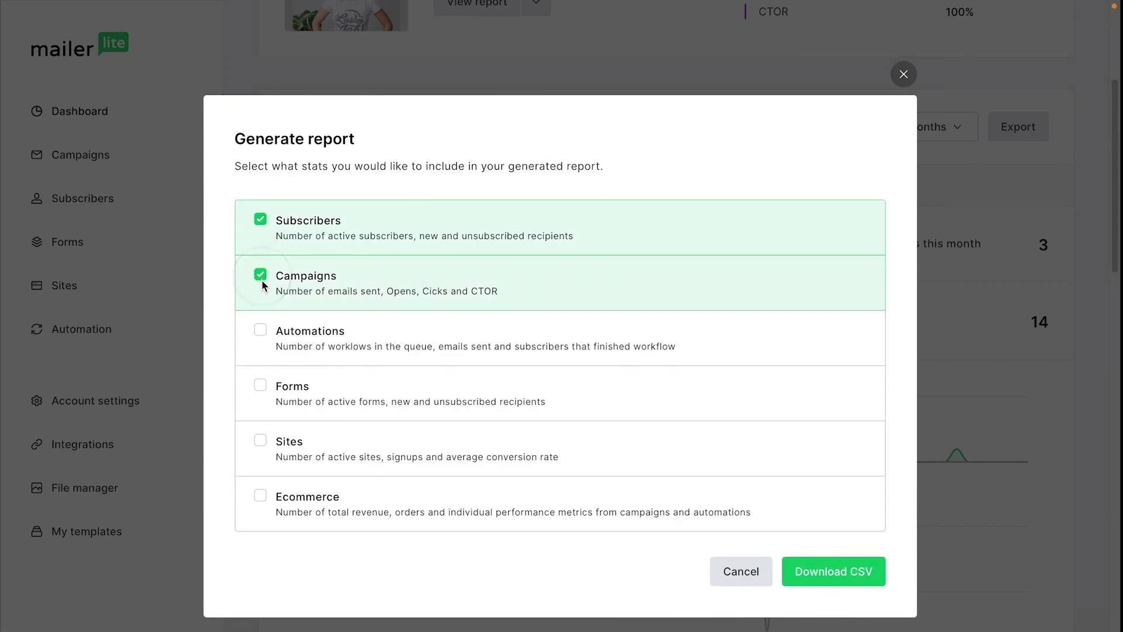
{"action": "left_click", "coordinate": [260, 331]}
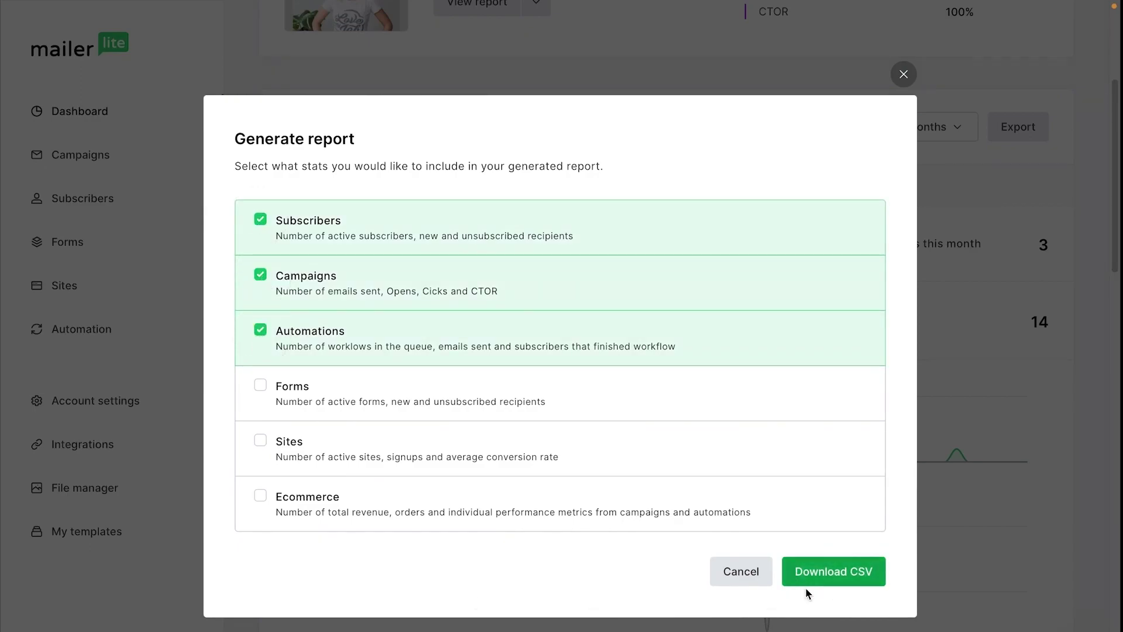
{"action": "left_click", "coordinate": [860, 574]}
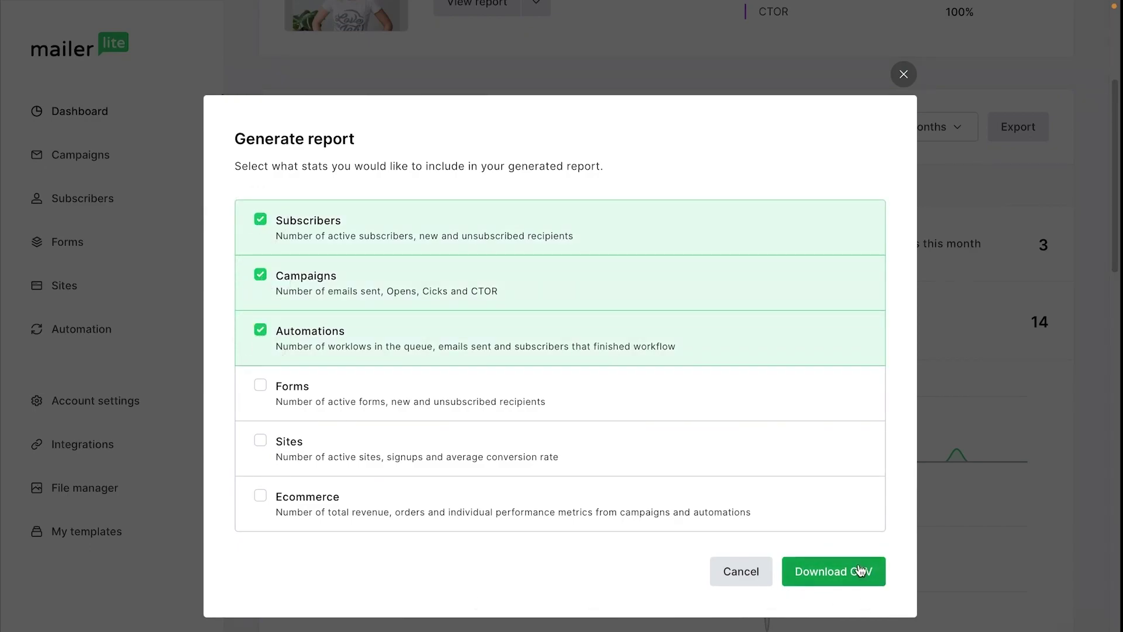
{"action": "left_click", "coordinate": [905, 75]}
{"action": "scroll", "coordinate": [704, 167], "scroll_direction": "down", "scroll_amount": 1}
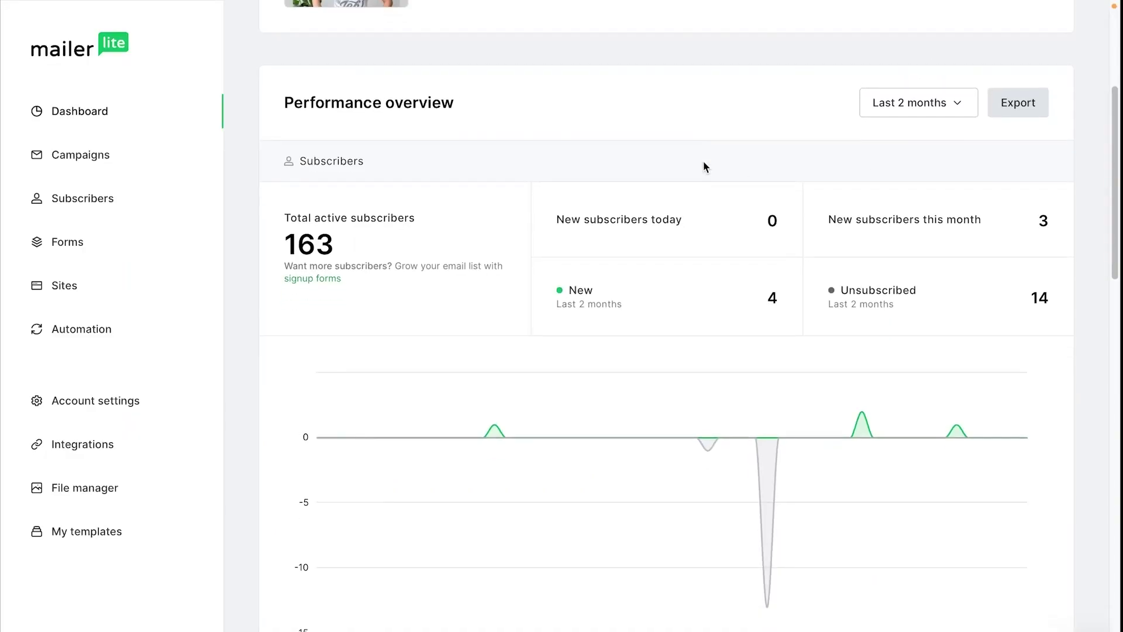
{"action": "scroll", "coordinate": [704, 163], "scroll_direction": "down", "scroll_amount": 1}
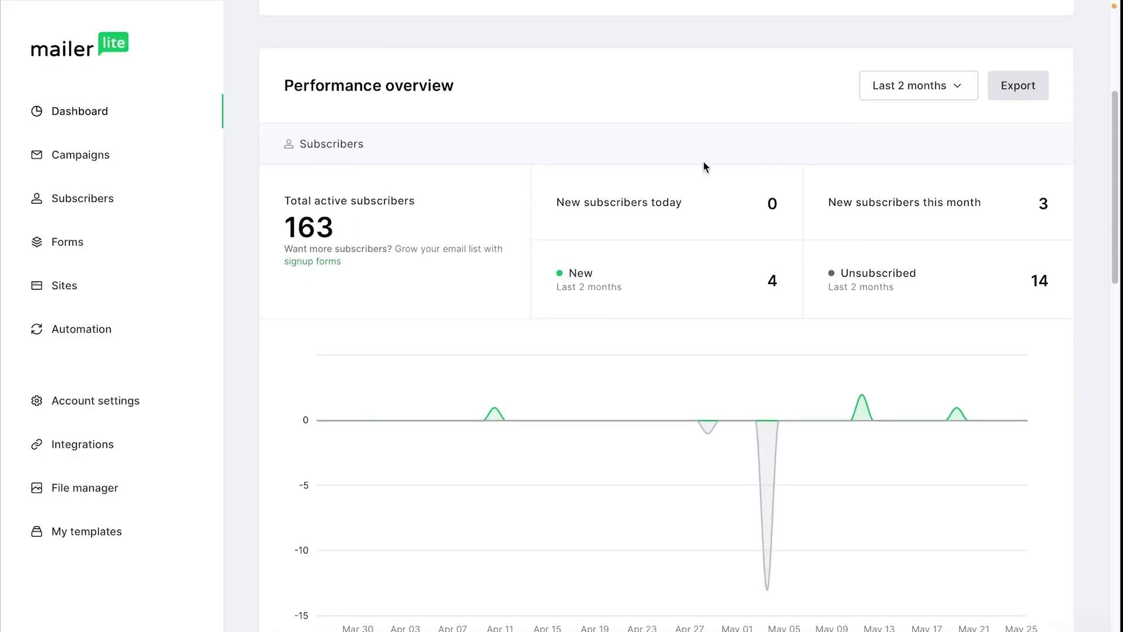
{"action": "left_click_drag", "start_coordinate": [462, 206], "coordinate": [394, 195]}
{"action": "left_click", "coordinate": [471, 208]}
{"action": "left_click", "coordinate": [445, 195]}
{"action": "left_click_drag", "start_coordinate": [558, 205], "coordinate": [1007, 206]}
{"action": "left_click", "coordinate": [1004, 206]}
{"action": "scroll", "coordinate": [698, 158], "scroll_direction": "down", "scroll_amount": 9}
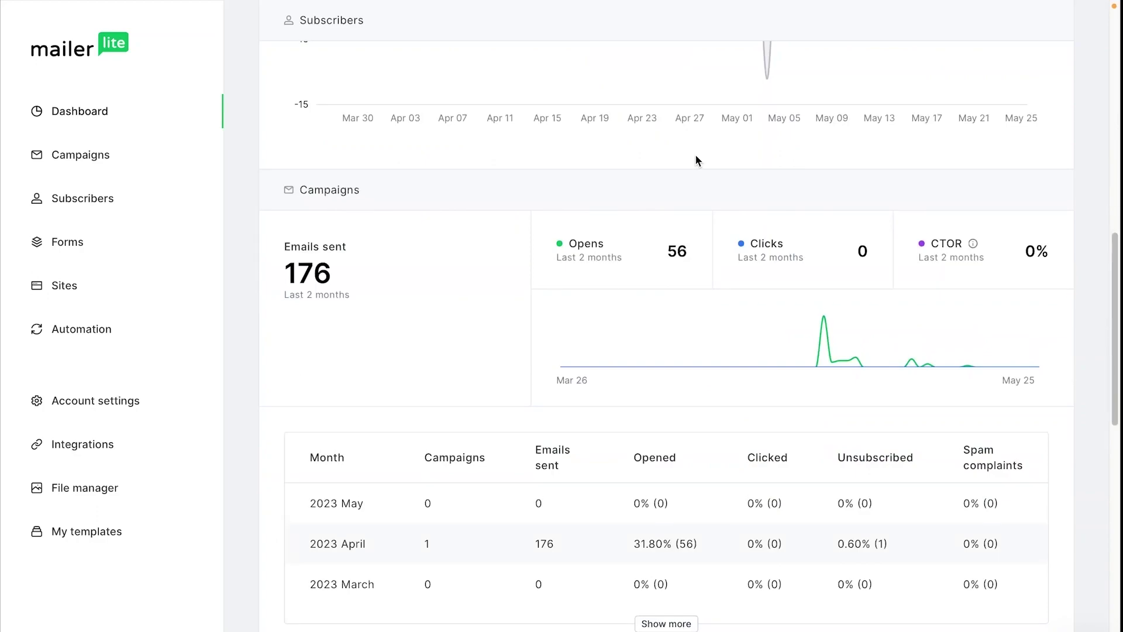
Step: Highlight the Emails sent total of 176 in the campaign stats
{"action": "scroll", "coordinate": [696, 158], "scroll_direction": "down", "scroll_amount": 1}
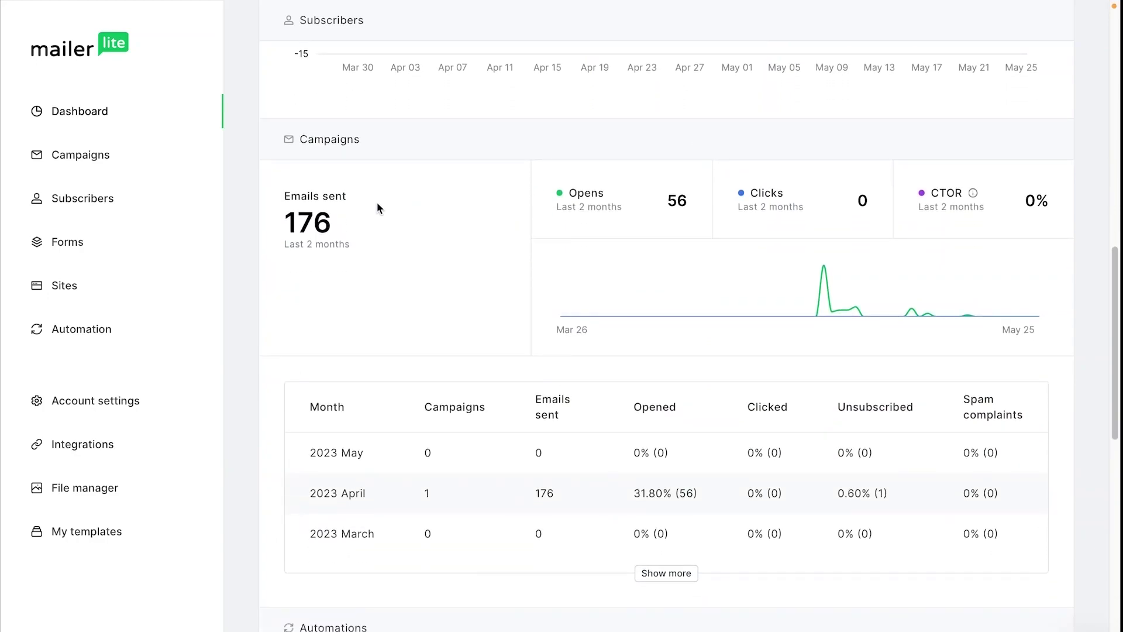
{"action": "left_click_drag", "start_coordinate": [291, 196], "coordinate": [368, 240]}
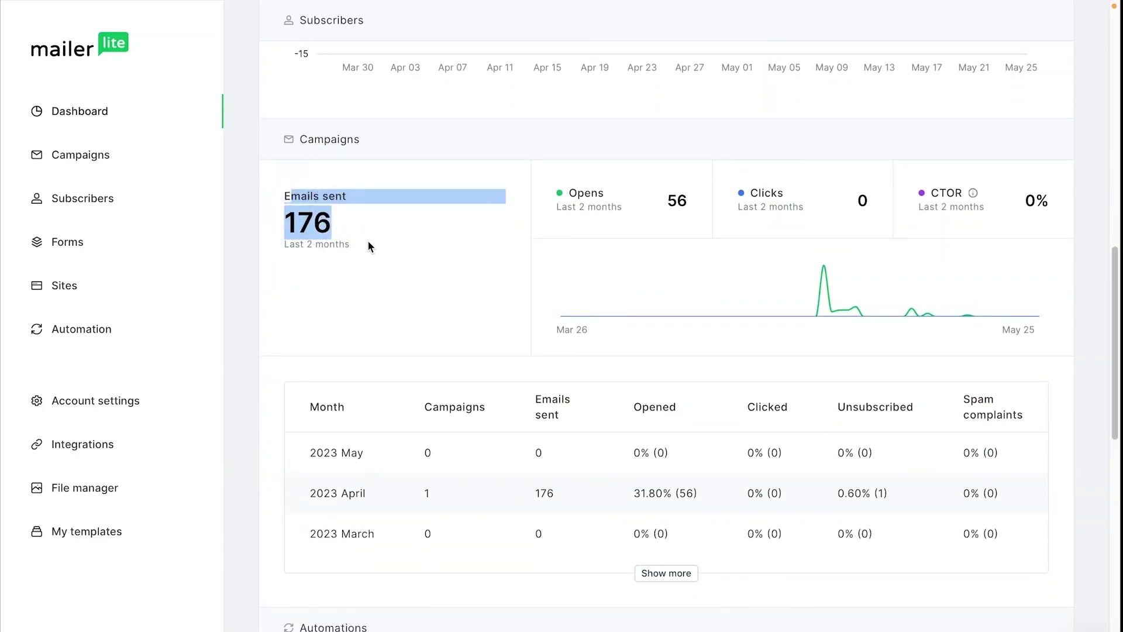
{"action": "left_click", "coordinate": [293, 250]}
{"action": "left_click", "coordinate": [430, 220]}
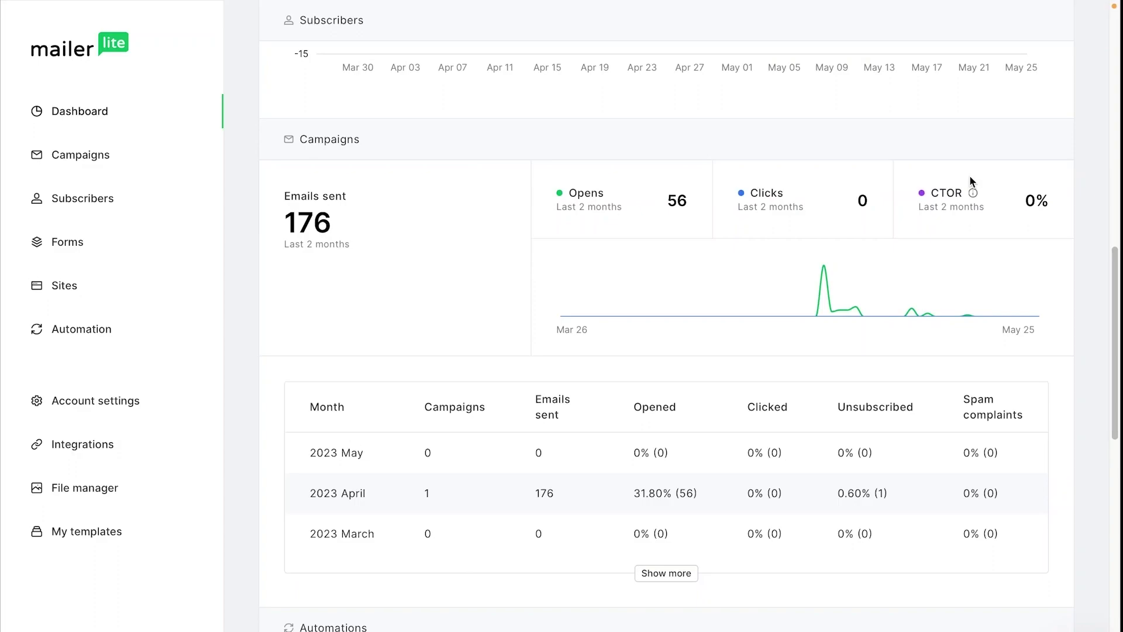
Step: Show more of the monthly table back to 2022 June, then scroll to Automations
{"action": "scroll", "coordinate": [970, 179], "scroll_direction": "down", "scroll_amount": 1}
{"action": "scroll", "coordinate": [970, 177], "scroll_direction": "down", "scroll_amount": 1}
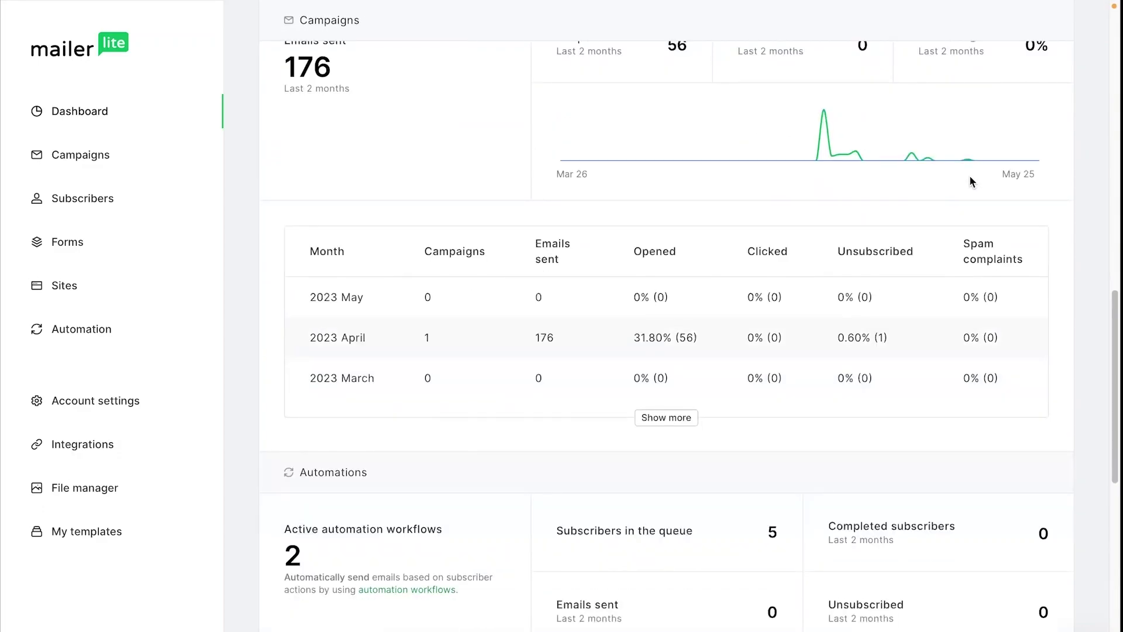
{"action": "left_click", "coordinate": [689, 420]}
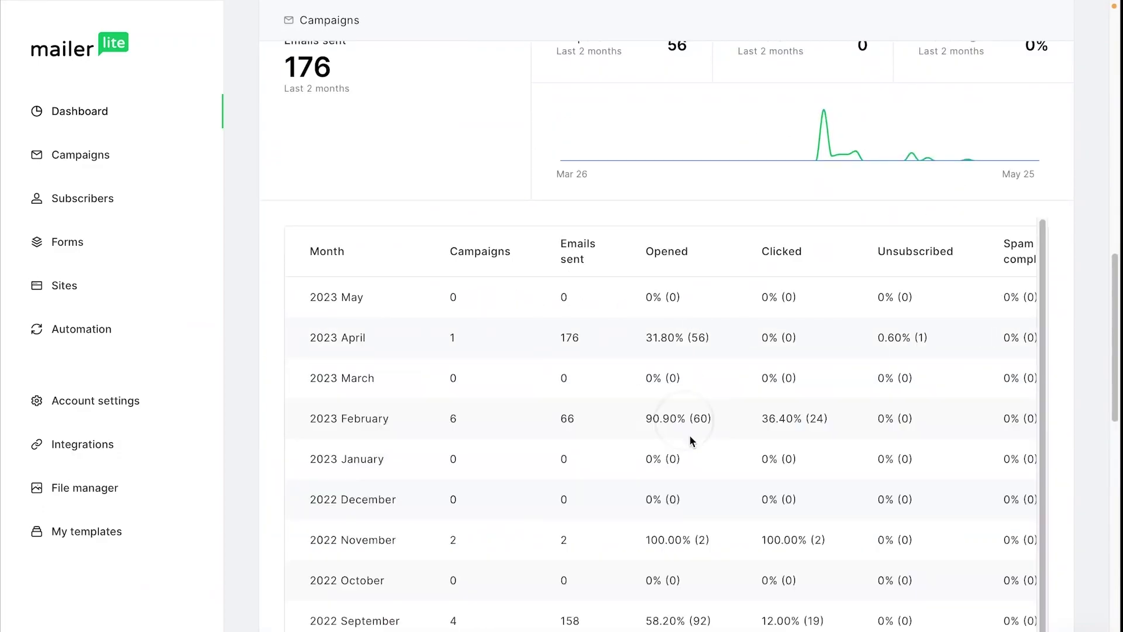
{"action": "scroll", "coordinate": [589, 321], "scroll_direction": "down", "scroll_amount": 2}
{"action": "scroll", "coordinate": [589, 320], "scroll_direction": "down", "scroll_amount": 2}
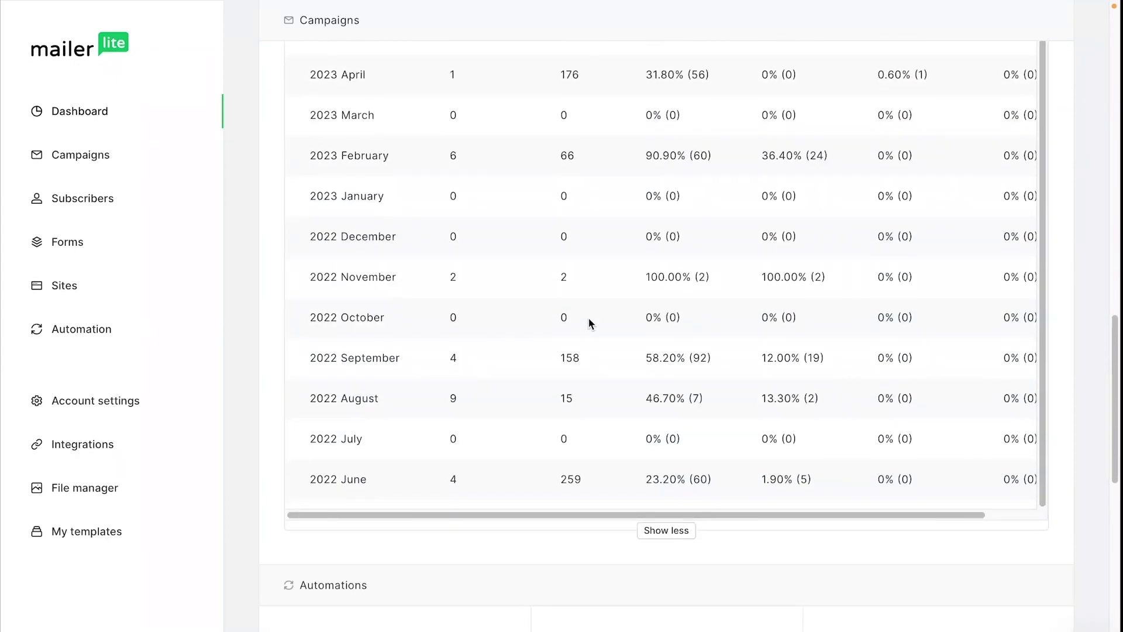
{"action": "scroll", "coordinate": [589, 320], "scroll_direction": "down", "scroll_amount": 5}
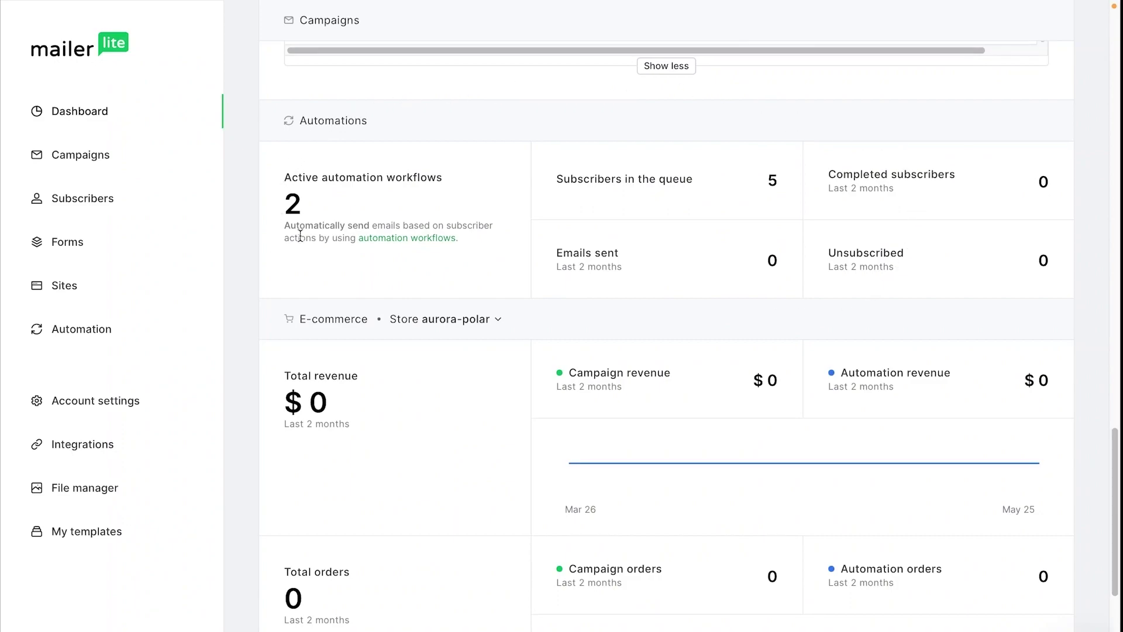
{"action": "left_click", "coordinate": [289, 178]}
{"action": "left_click_drag", "start_coordinate": [289, 178], "coordinate": [459, 180]}
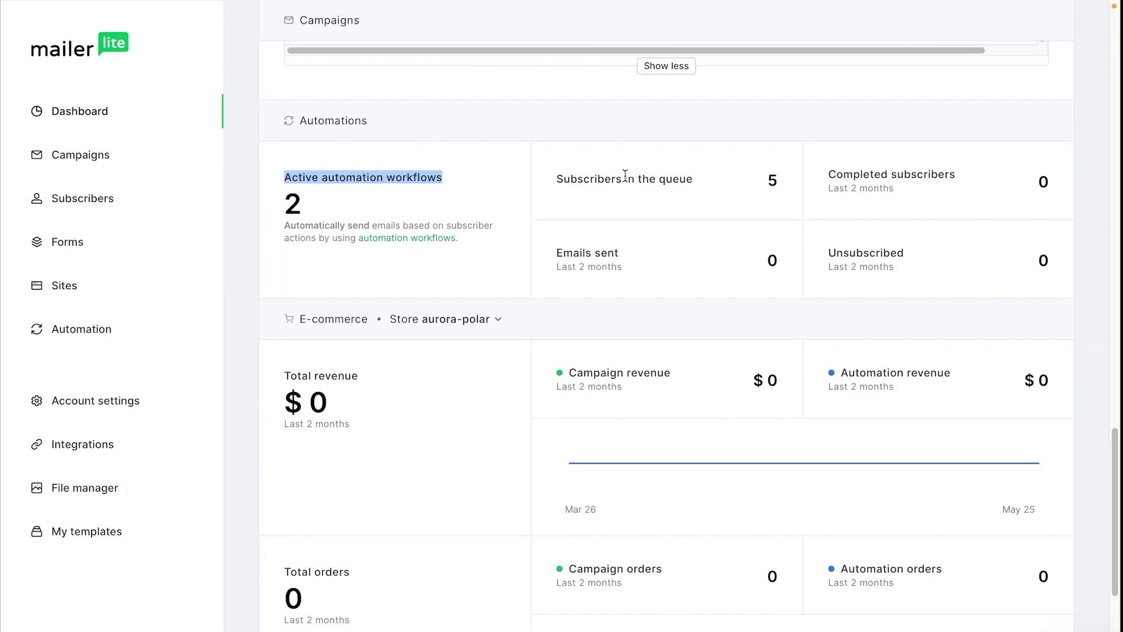
{"action": "left_click_drag", "start_coordinate": [557, 179], "coordinate": [695, 180]}
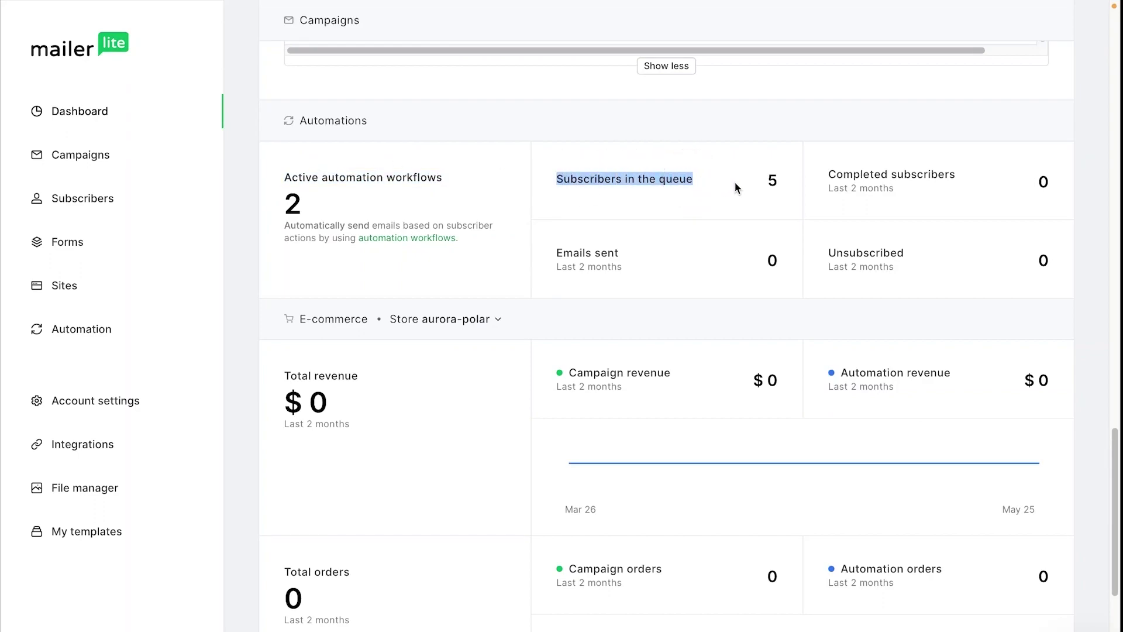
{"action": "left_click", "coordinate": [834, 174]}
{"action": "mouse_move", "coordinate": [833, 174]}
{"action": "left_mouse_down"}
{"action": "mouse_move", "coordinate": [956, 175]}
{"action": "mouse_move", "coordinate": [830, 188]}
{"action": "left_mouse_up"}
{"action": "left_click", "coordinate": [916, 191]}
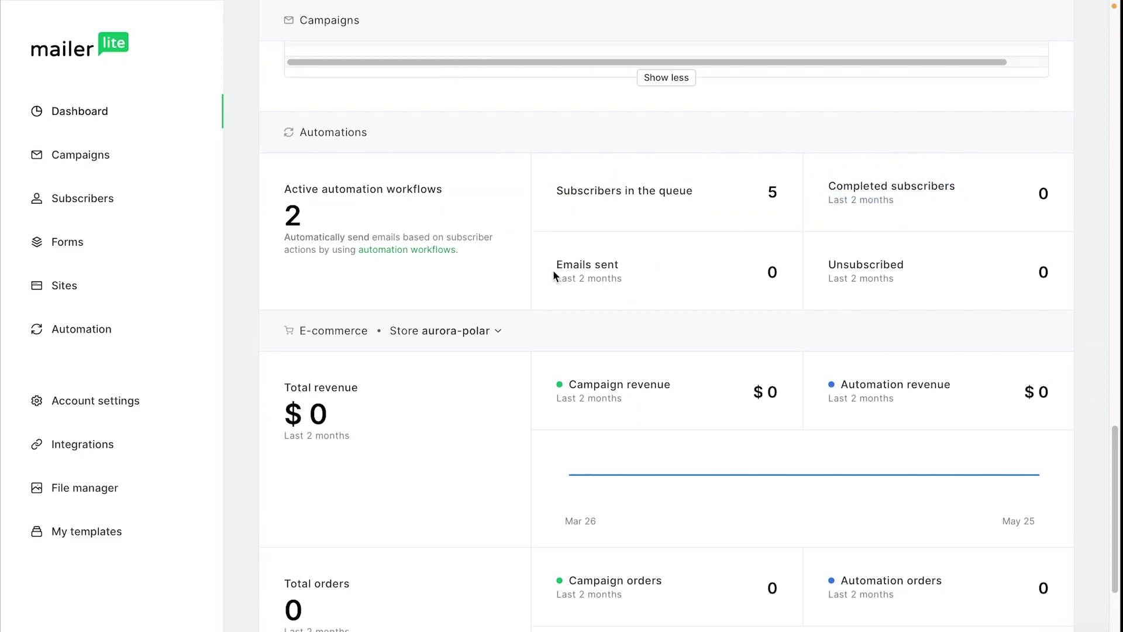
{"action": "left_click_drag", "start_coordinate": [553, 269], "coordinate": [635, 272]}
{"action": "left_click", "coordinate": [654, 251]}
{"action": "left_click_drag", "start_coordinate": [828, 265], "coordinate": [904, 266]}
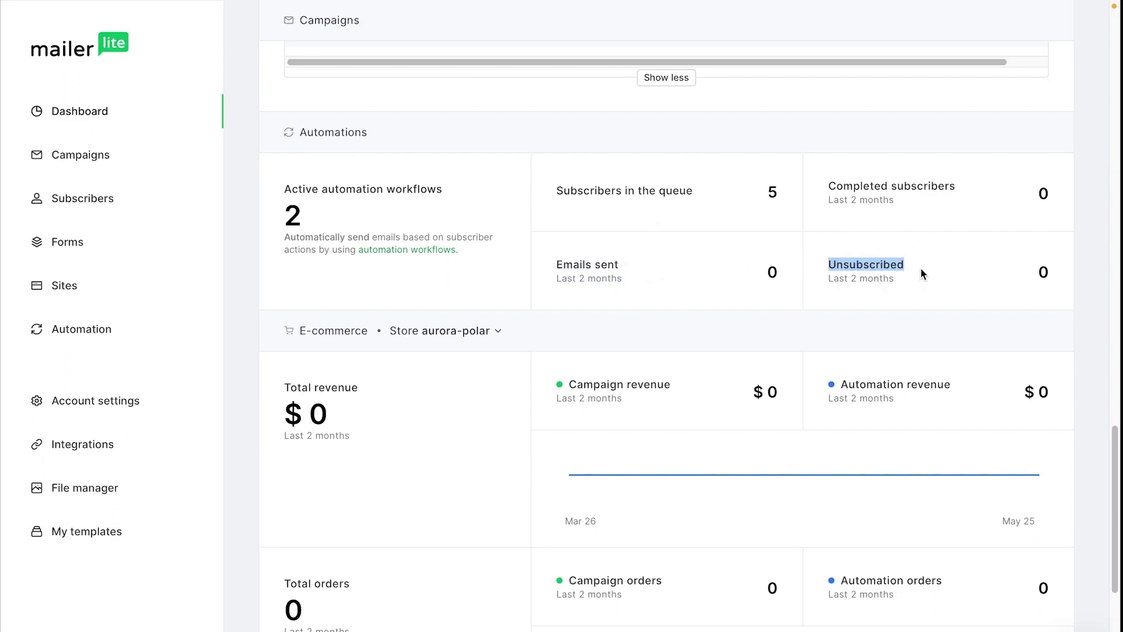
{"action": "left_click", "coordinate": [982, 275]}
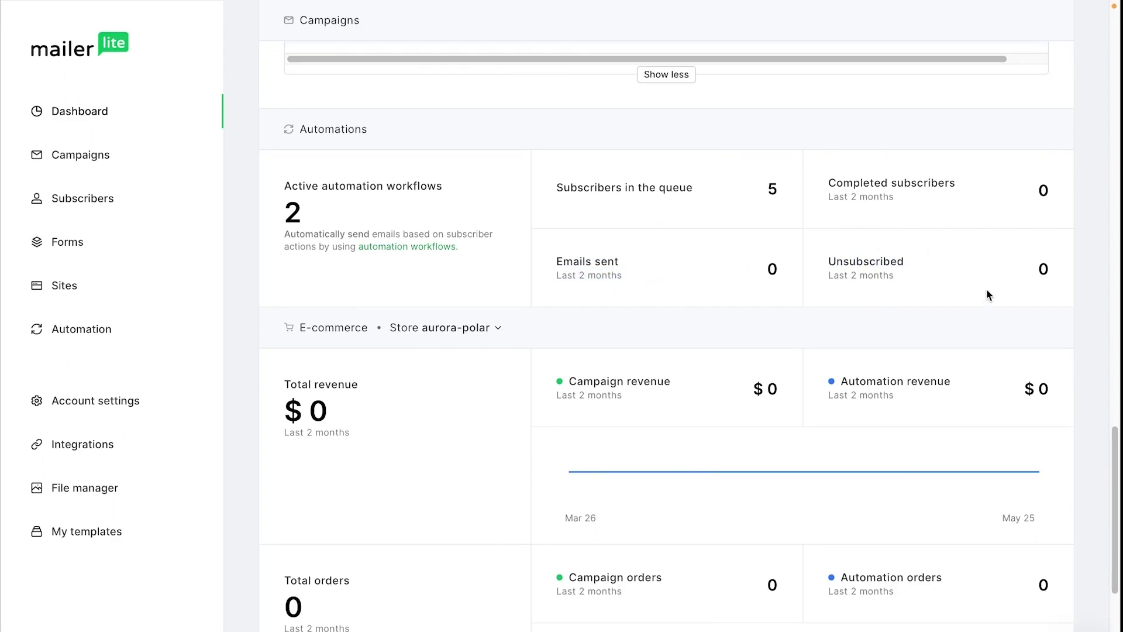
{"action": "scroll", "coordinate": [995, 241], "scroll_direction": "down", "scroll_amount": 1}
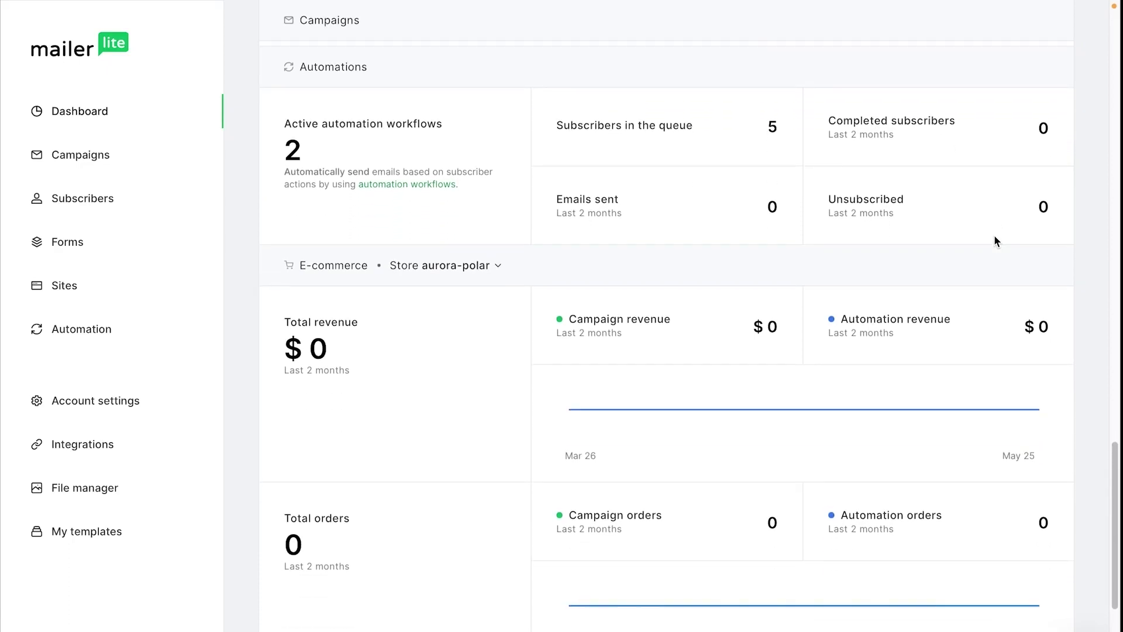
{"action": "scroll", "coordinate": [989, 243], "scroll_direction": "down", "scroll_amount": 2}
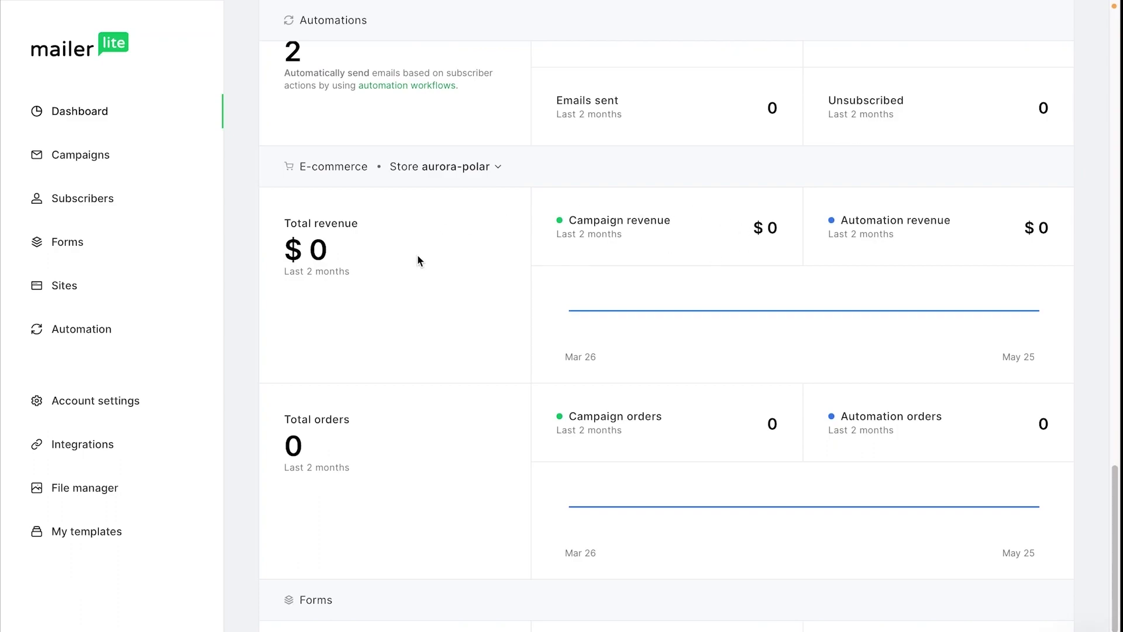
{"action": "left_click", "coordinate": [466, 170]}
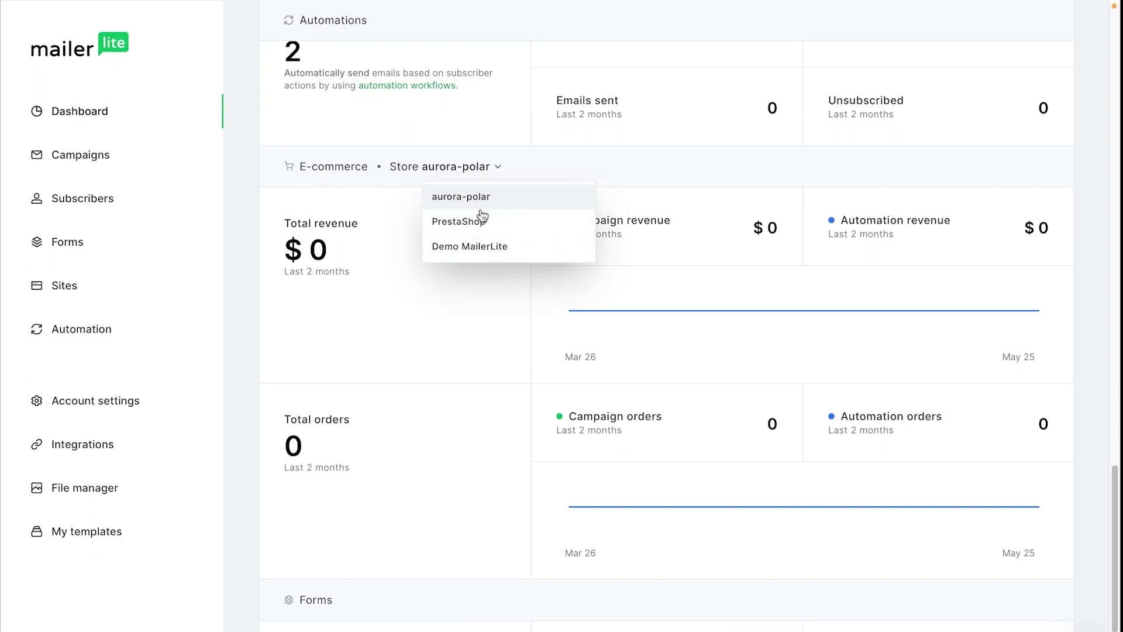
{"action": "left_click", "coordinate": [338, 204]}
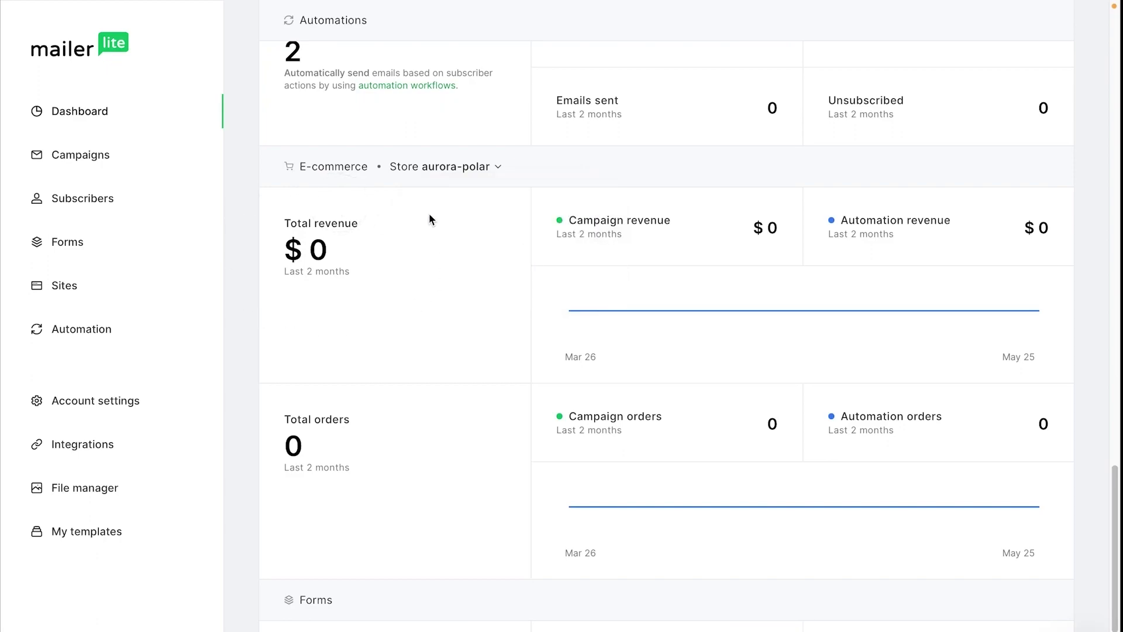
{"action": "scroll", "coordinate": [735, 220], "scroll_direction": "down", "scroll_amount": 1}
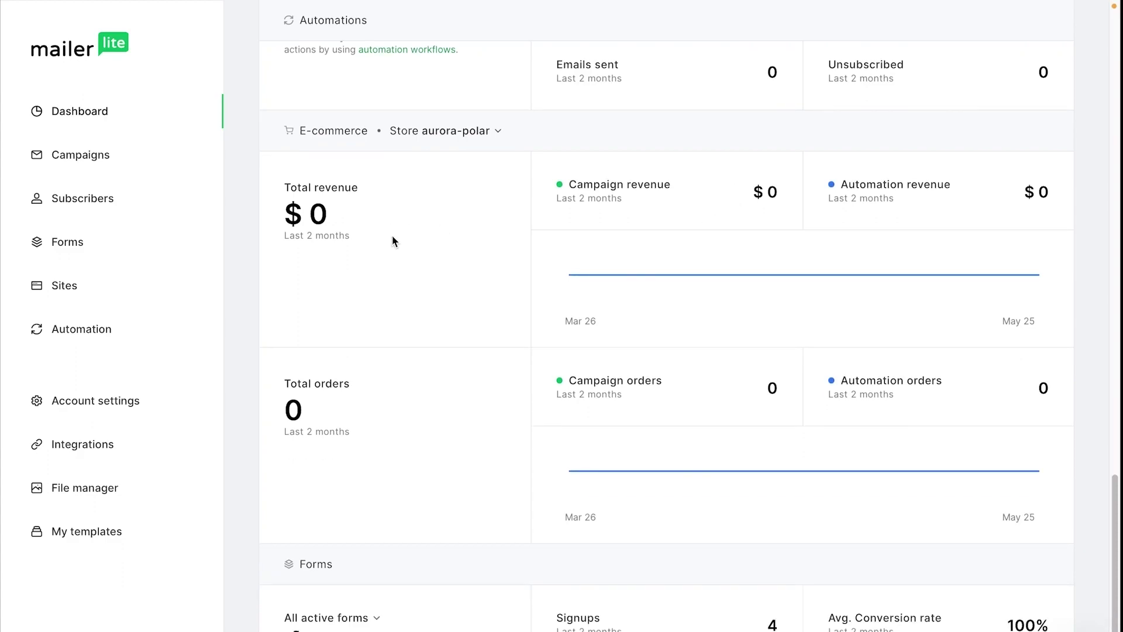
{"action": "scroll", "coordinate": [501, 189], "scroll_direction": "down", "scroll_amount": 1}
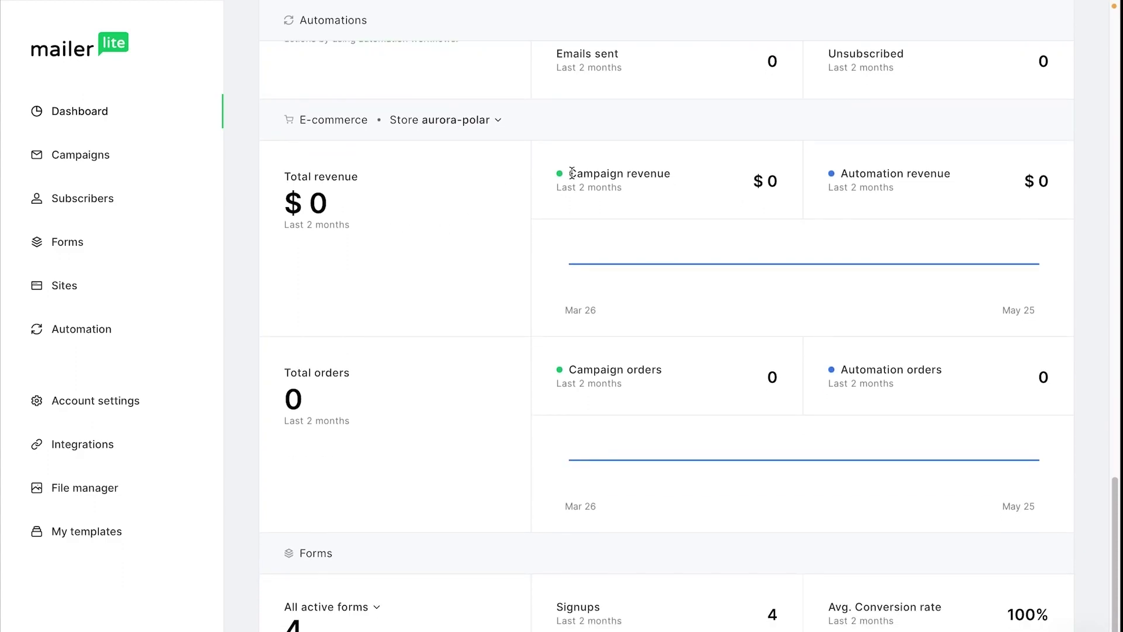
{"action": "left_click_drag", "start_coordinate": [572, 173], "coordinate": [705, 175]}
{"action": "left_click", "coordinate": [843, 174]}
{"action": "left_click_drag", "start_coordinate": [843, 175], "coordinate": [964, 174]}
{"action": "left_click", "coordinate": [891, 173]}
{"action": "scroll", "coordinate": [746, 191], "scroll_direction": "down", "scroll_amount": 1}
{"action": "mouse_move", "coordinate": [754, 206]}
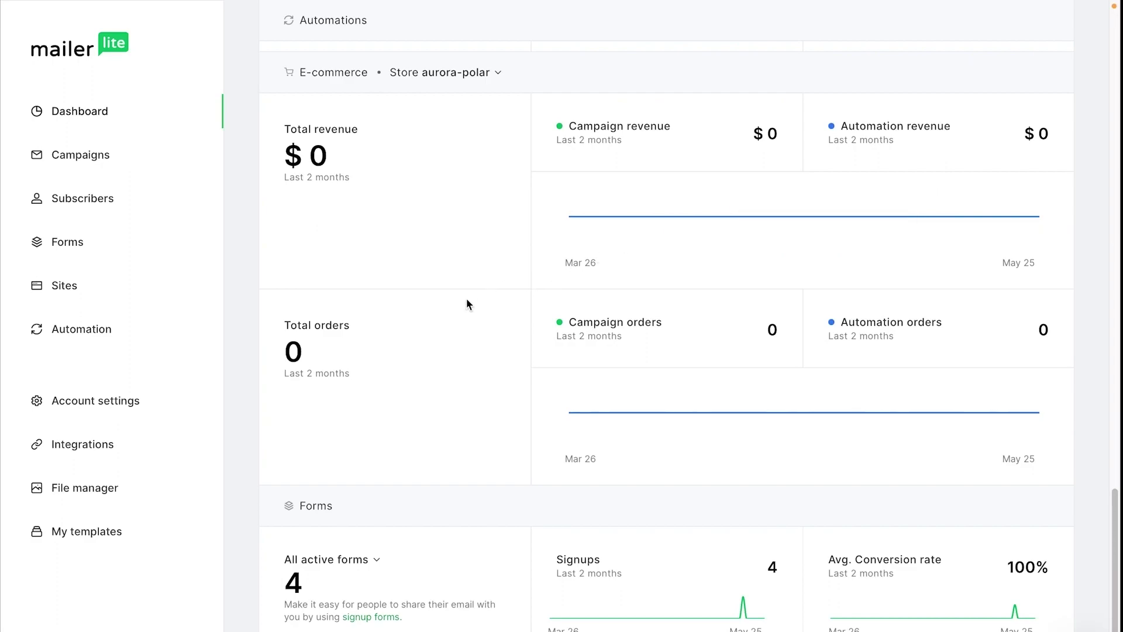
{"action": "left_click_drag", "start_coordinate": [365, 327], "coordinate": [284, 328]}
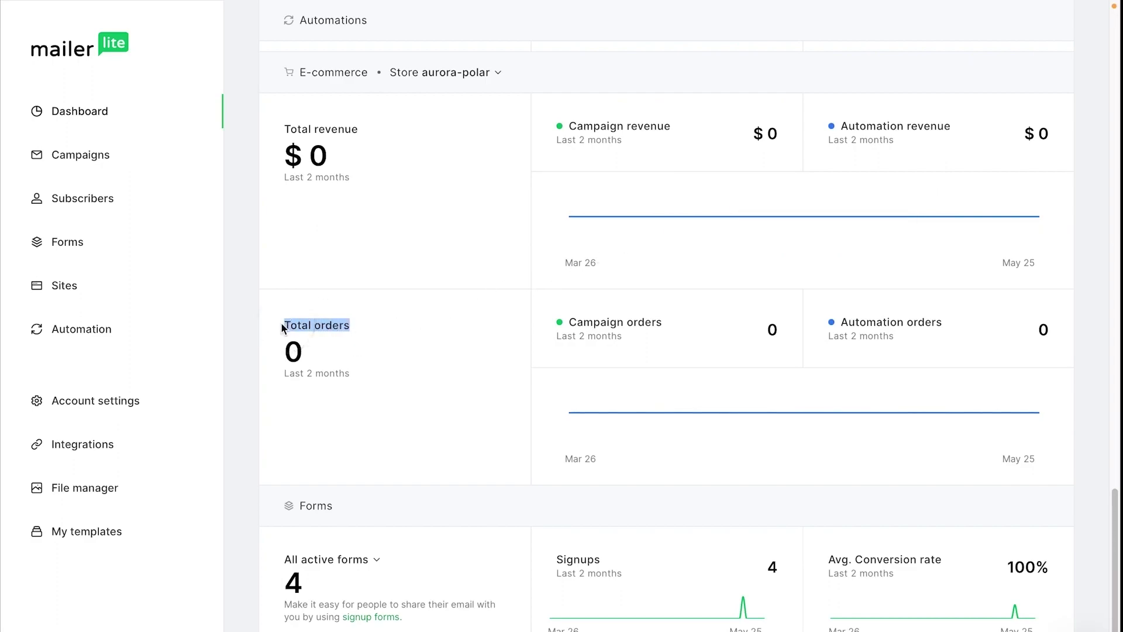
{"action": "left_click", "coordinate": [352, 337]}
{"action": "left_click_drag", "start_coordinate": [578, 323], "coordinate": [662, 322]}
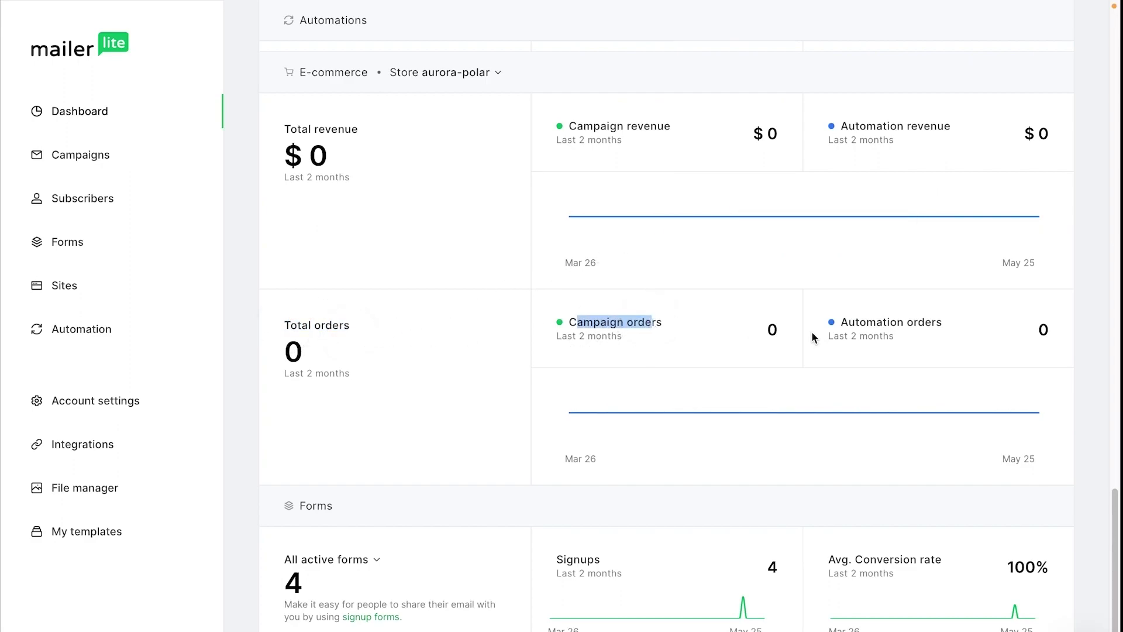
{"action": "left_click_drag", "start_coordinate": [849, 323], "coordinate": [946, 333]}
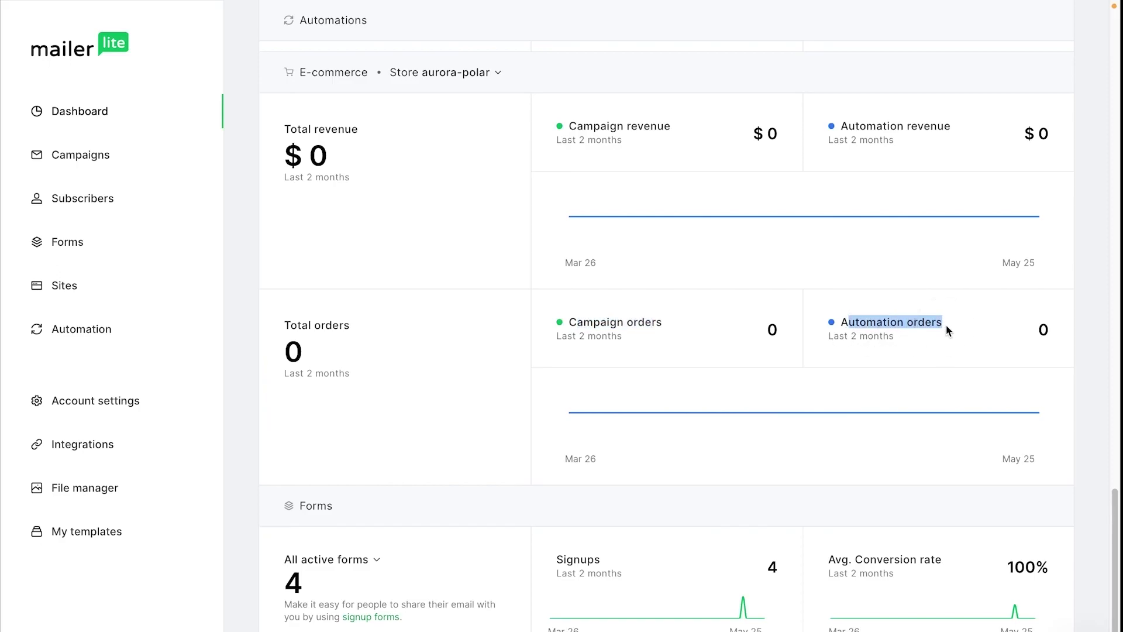
{"action": "left_click", "coordinate": [947, 327]}
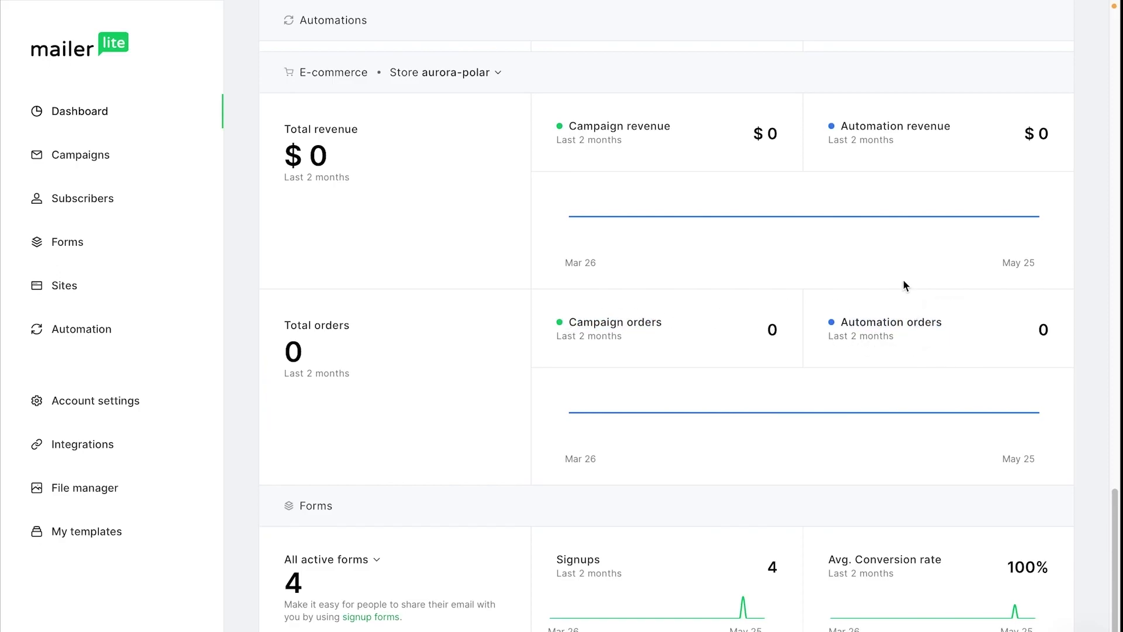
{"action": "scroll", "coordinate": [952, 282], "scroll_direction": "down", "scroll_amount": 3}
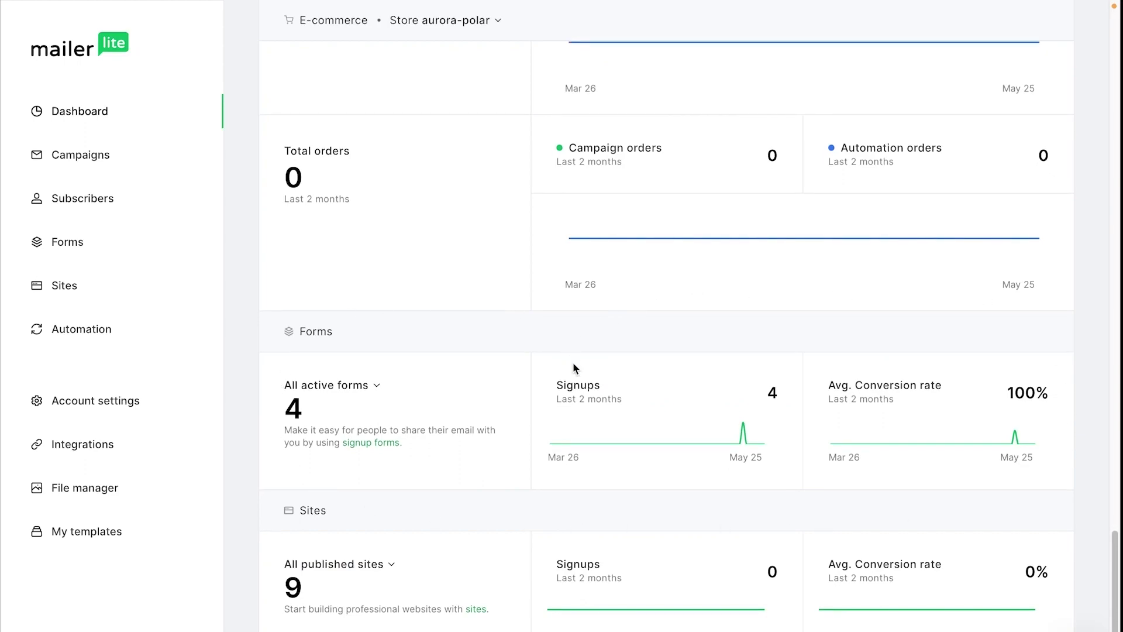
{"action": "left_click", "coordinate": [360, 390]}
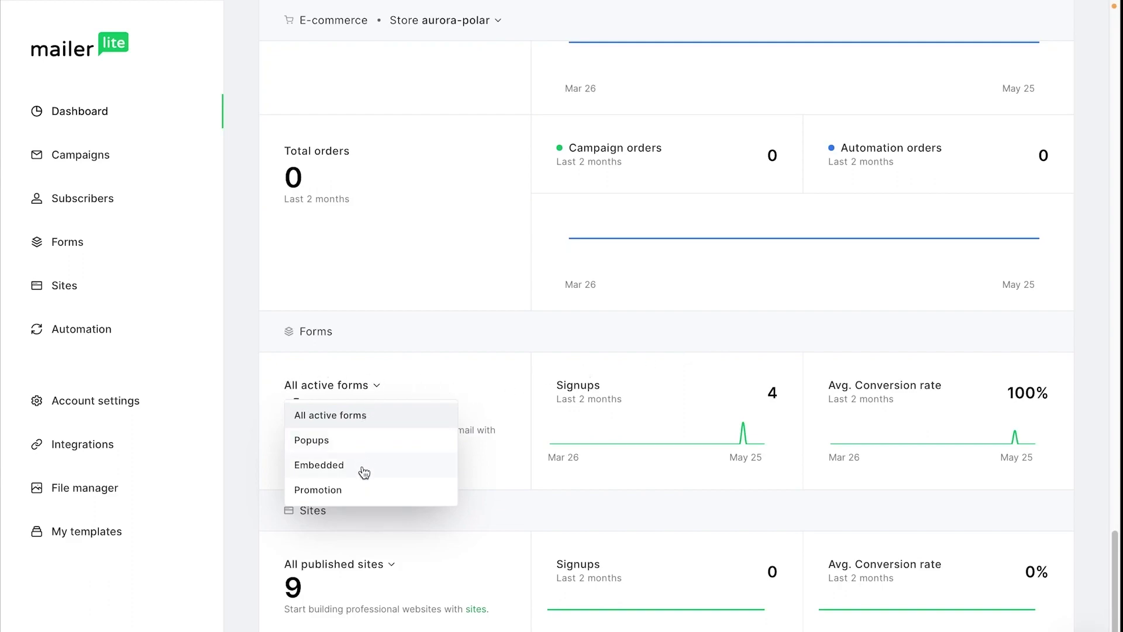
{"action": "left_click", "coordinate": [476, 359]}
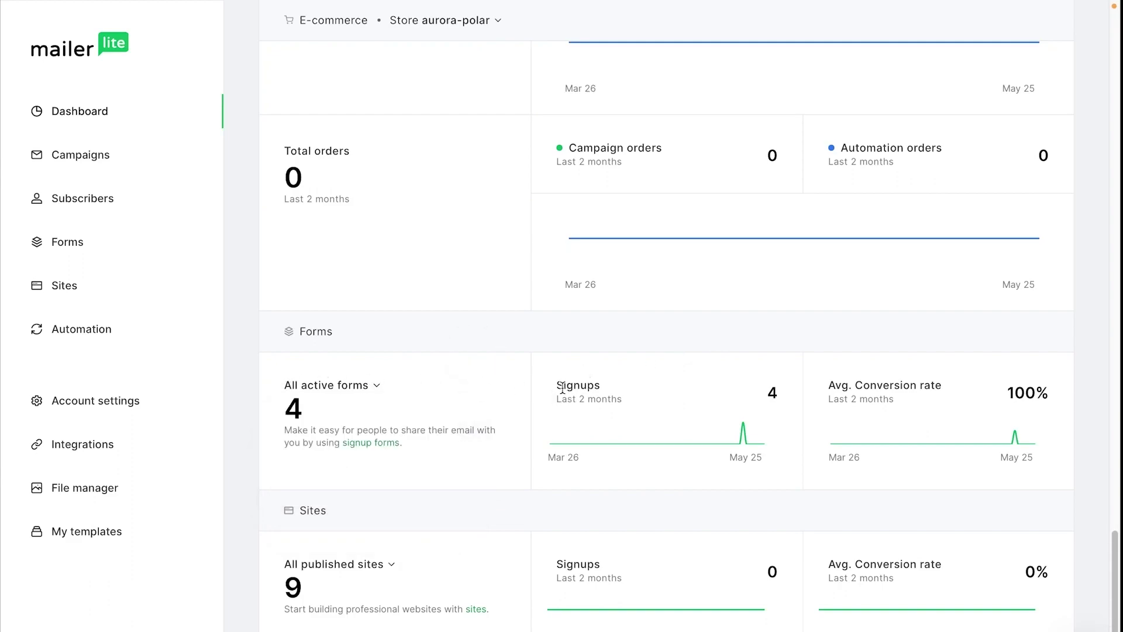
{"action": "left_click_drag", "start_coordinate": [555, 385], "coordinate": [615, 386]}
{"action": "scroll", "coordinate": [827, 387], "scroll_direction": "down", "scroll_amount": 1}
{"action": "left_click_drag", "start_coordinate": [828, 382], "coordinate": [960, 364]}
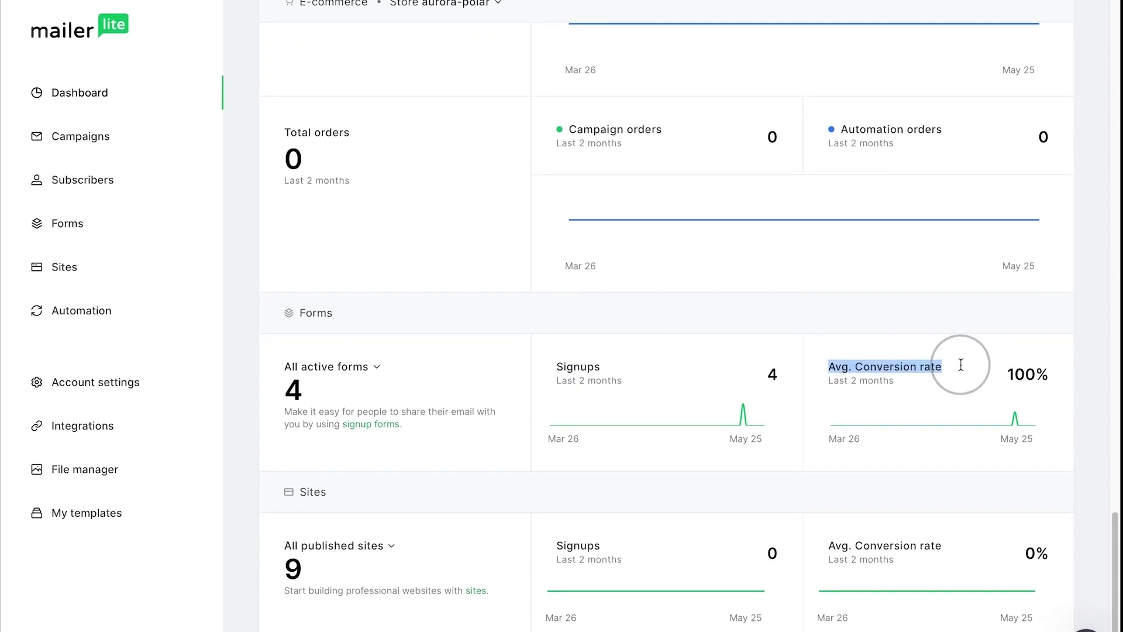
{"action": "scroll", "coordinate": [852, 326], "scroll_direction": "down", "scroll_amount": 1}
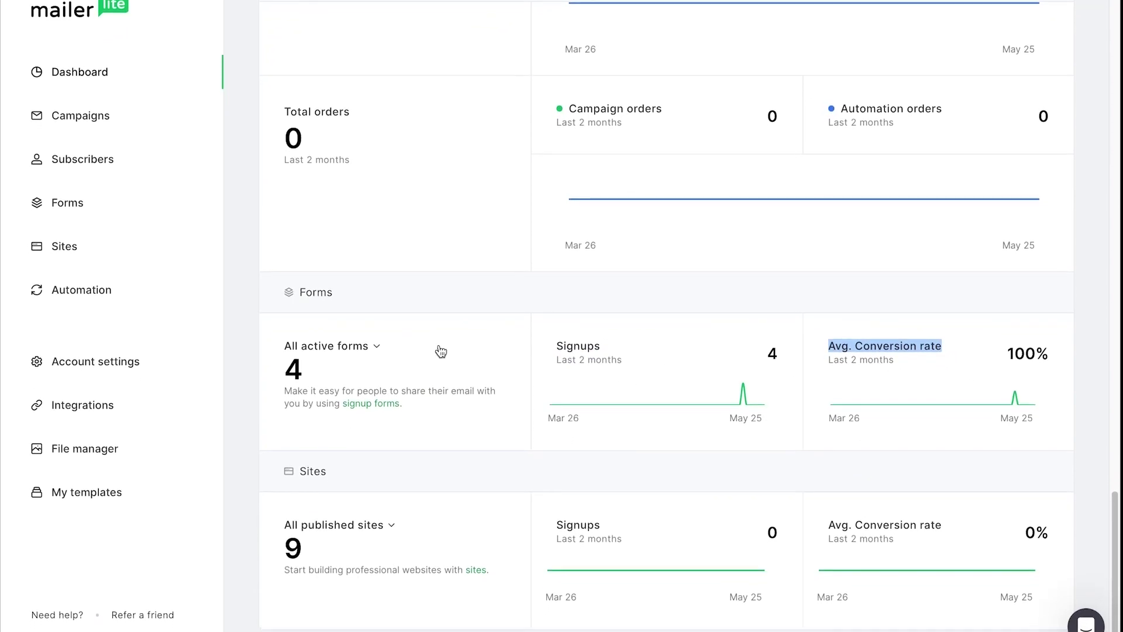
{"action": "left_click", "coordinate": [462, 288]}
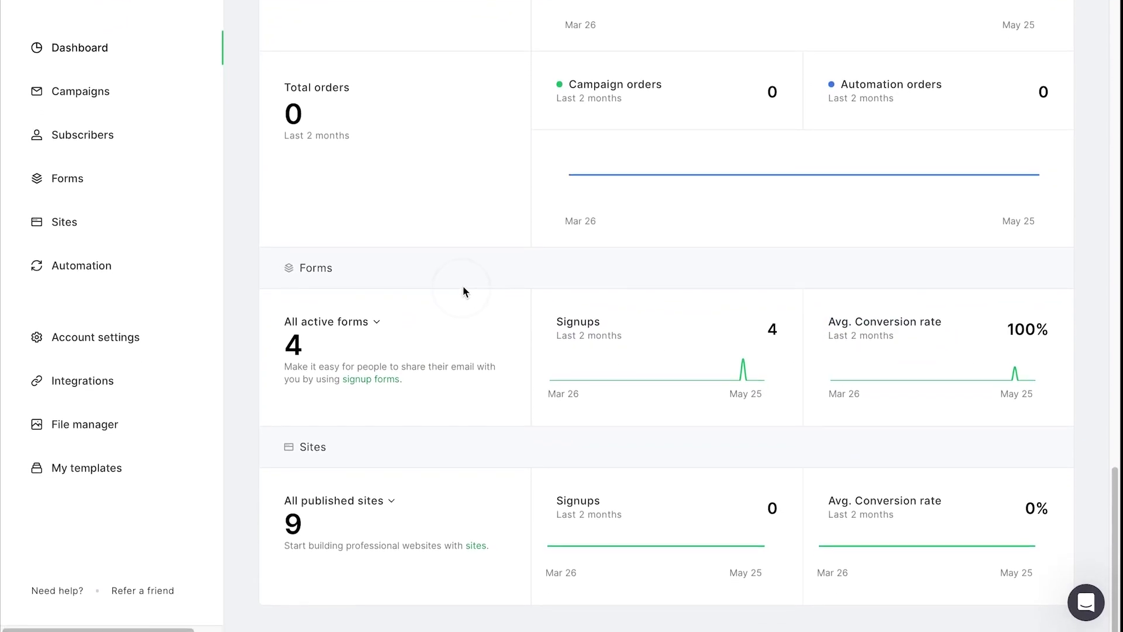
{"action": "left_click", "coordinate": [369, 501]}
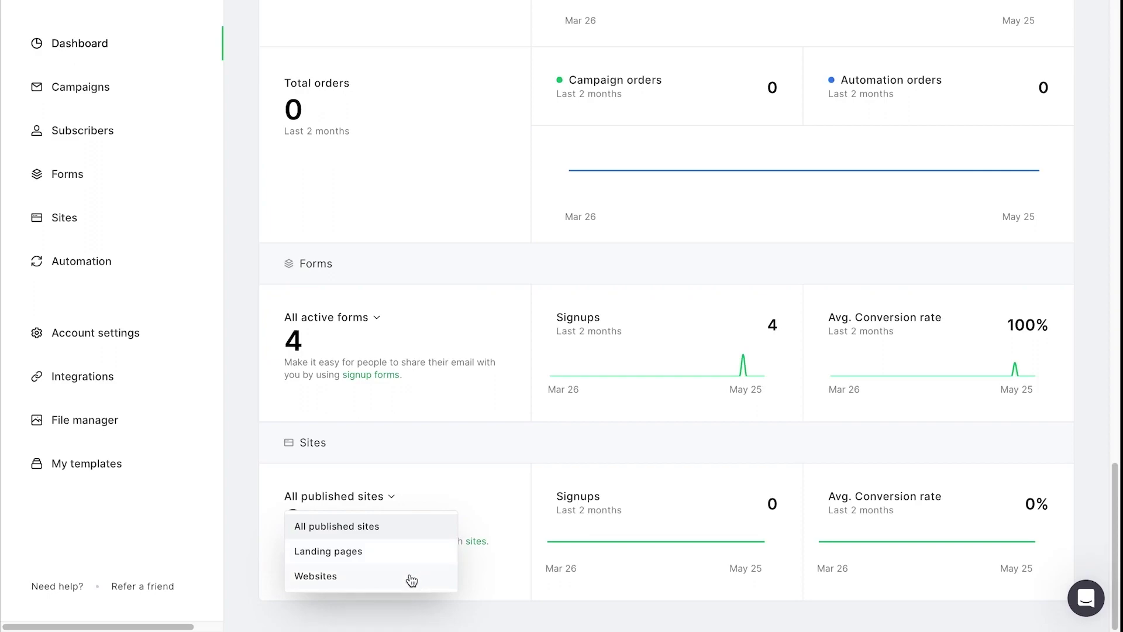
{"action": "left_click", "coordinate": [647, 478]}
{"action": "left_click", "coordinate": [619, 499]}
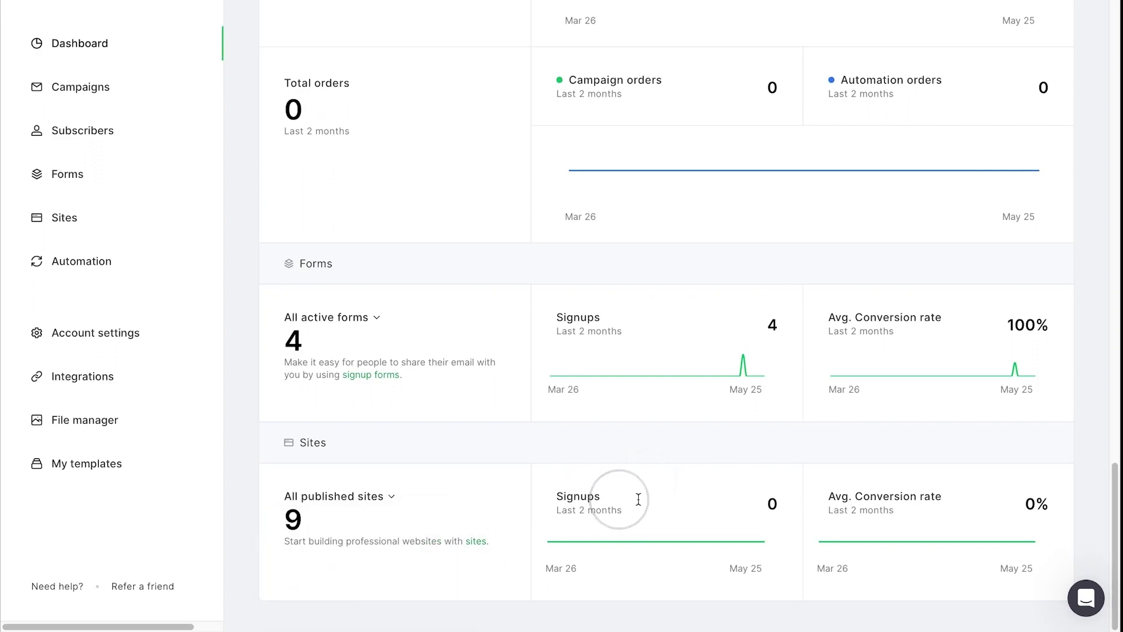
{"action": "left_click_drag", "start_coordinate": [829, 497], "coordinate": [942, 497]}
{"action": "left_click", "coordinate": [820, 514]}
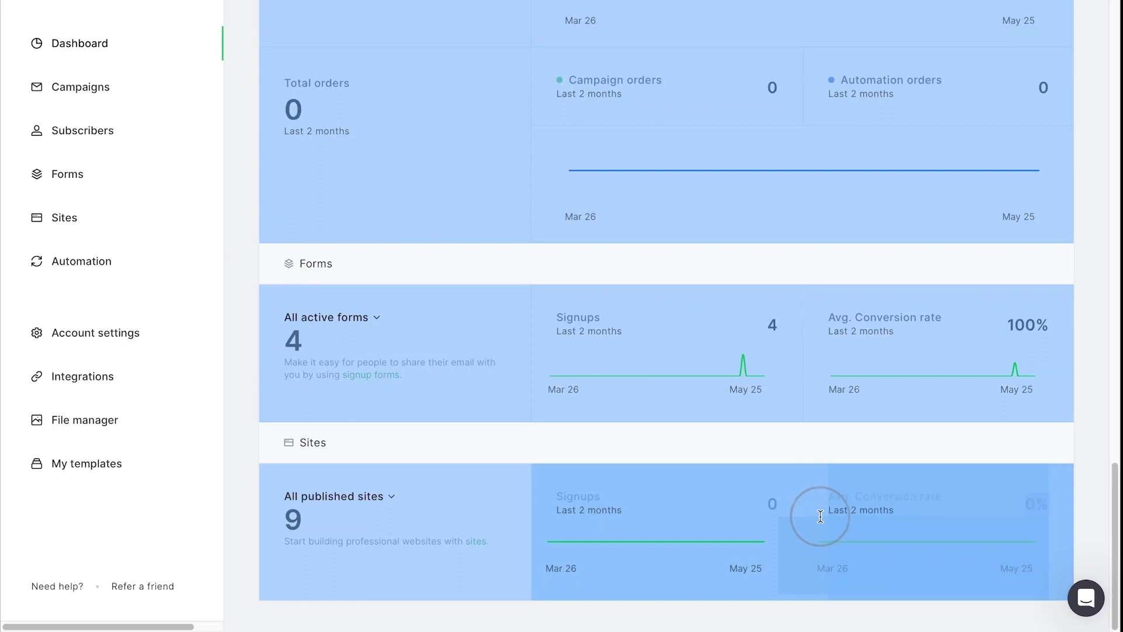
{"action": "left_click", "coordinate": [935, 504]}
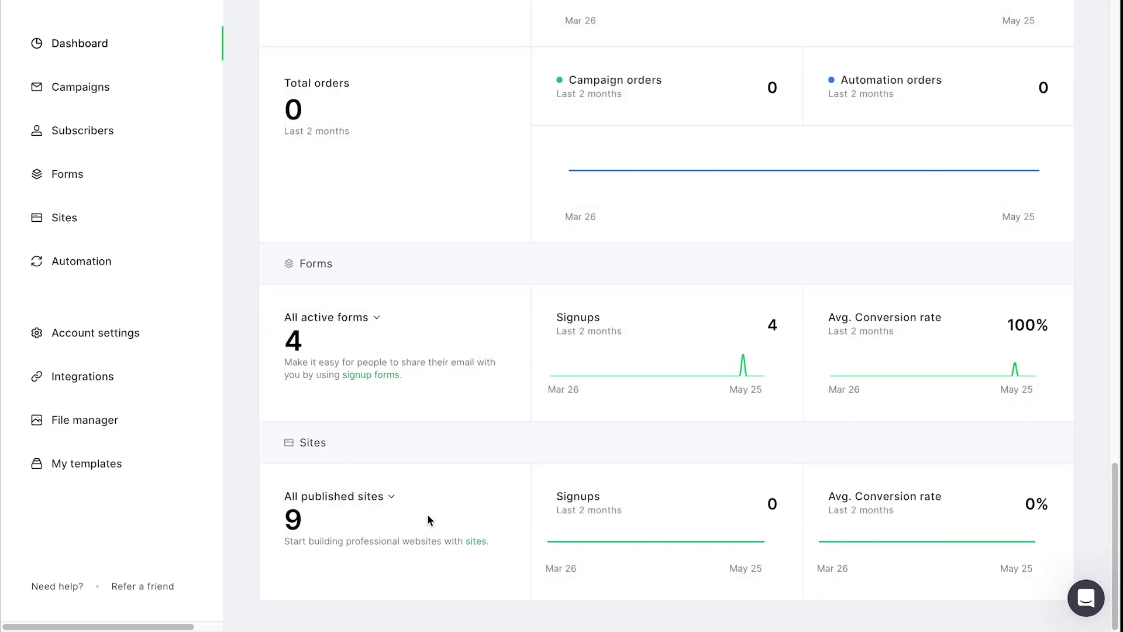
{"action": "left_click", "coordinate": [371, 497]}
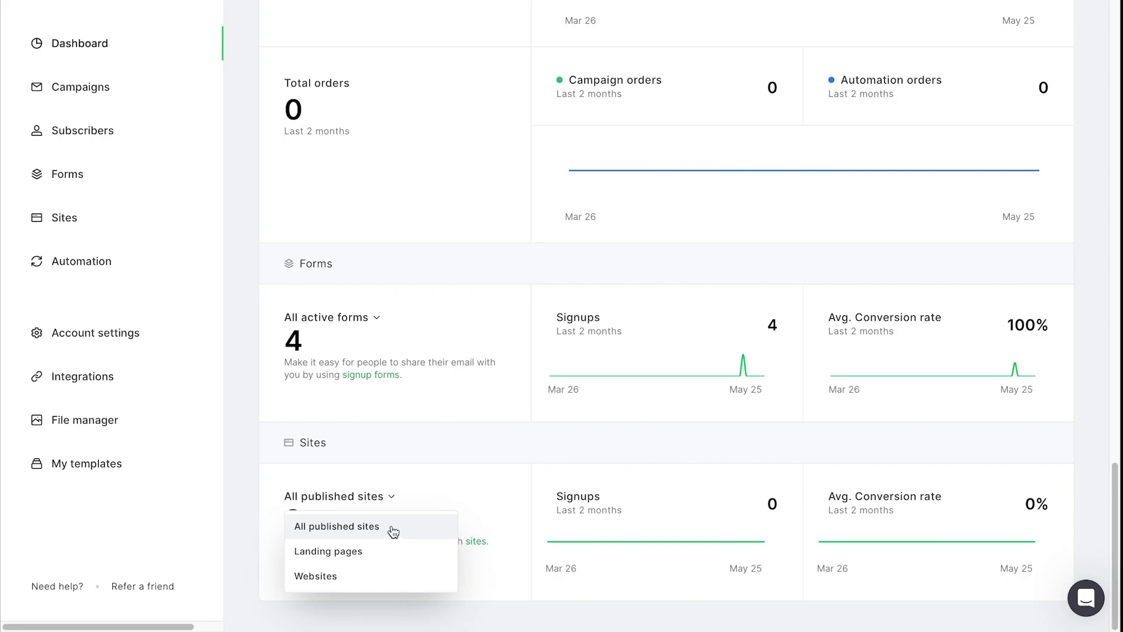
{"action": "left_click", "coordinate": [962, 423]}
Step: At the top of the dashboard, check the account switcher and MailerLite product switcher
{"action": "scroll", "coordinate": [960, 419], "scroll_direction": "up", "scroll_amount": 10}
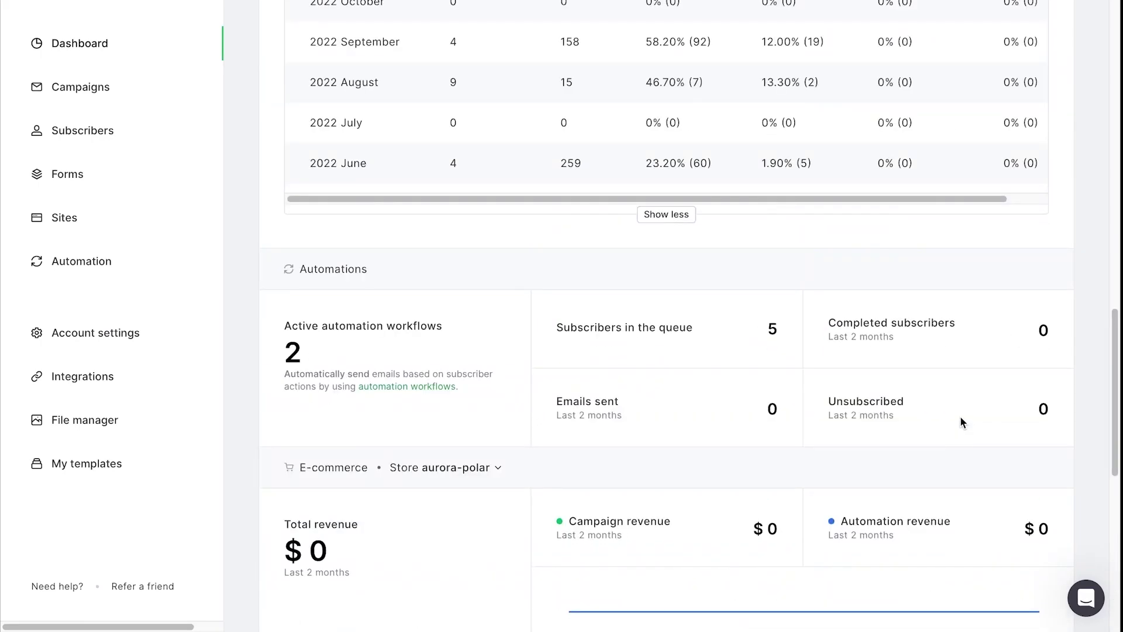
{"action": "scroll", "coordinate": [960, 416], "scroll_direction": "up", "scroll_amount": 15}
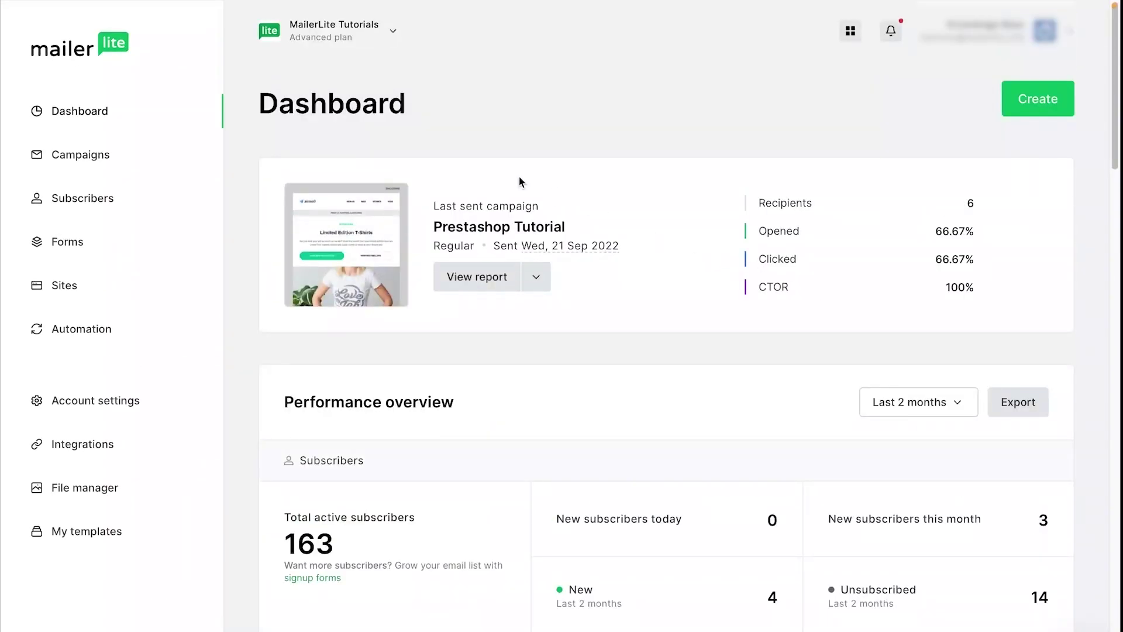
{"action": "left_click", "coordinate": [373, 34]}
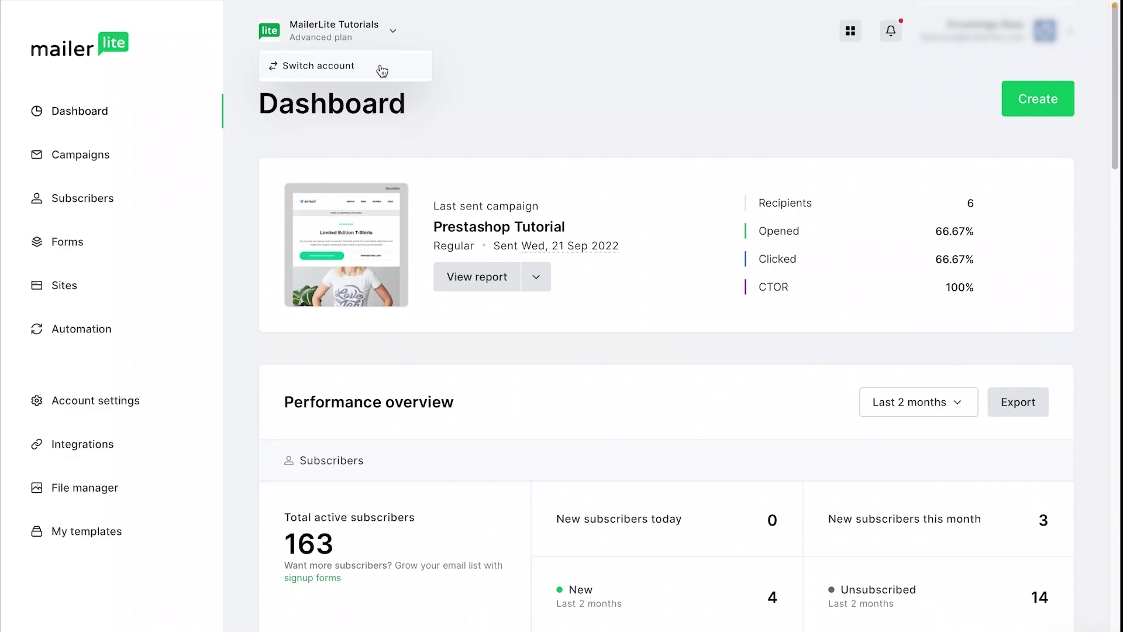
{"action": "left_click", "coordinate": [851, 31]}
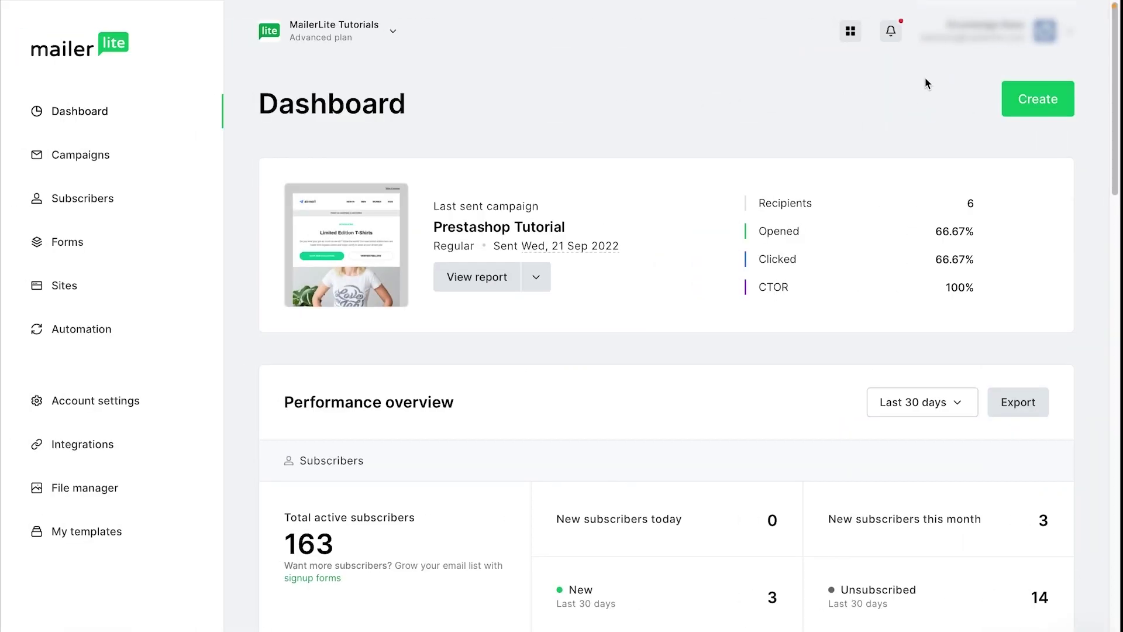
Step: Browse the latest notifications and the profile and log-out menu, then close it
{"action": "left_click", "coordinate": [890, 41]}
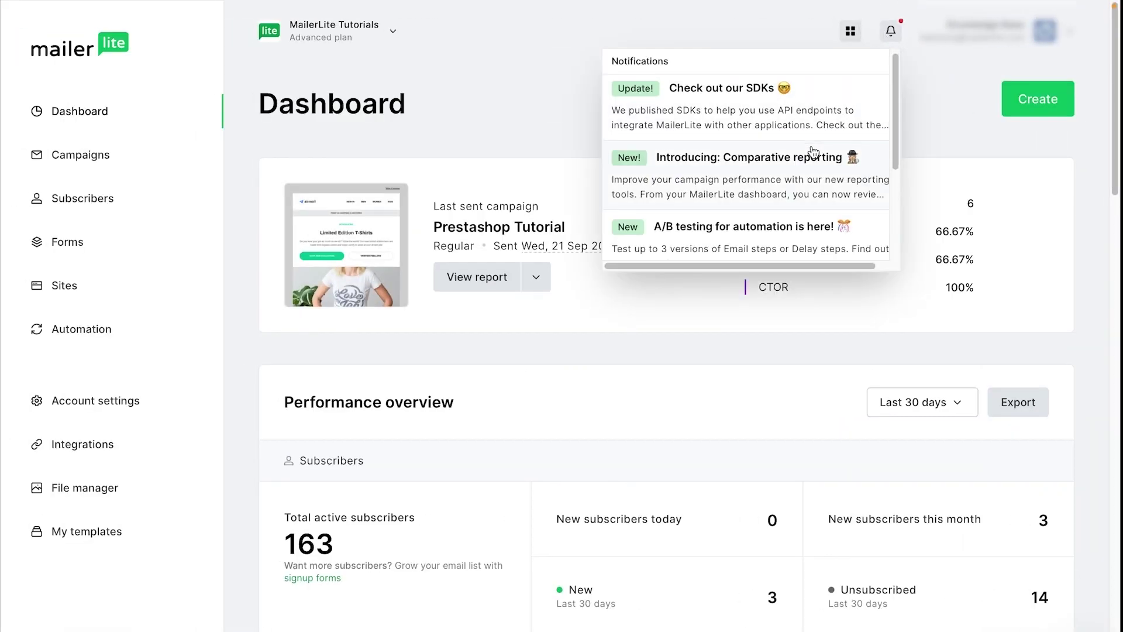
{"action": "scroll", "coordinate": [761, 156], "scroll_direction": "down", "scroll_amount": 3}
{"action": "scroll", "coordinate": [814, 152], "scroll_direction": "up", "scroll_amount": 3}
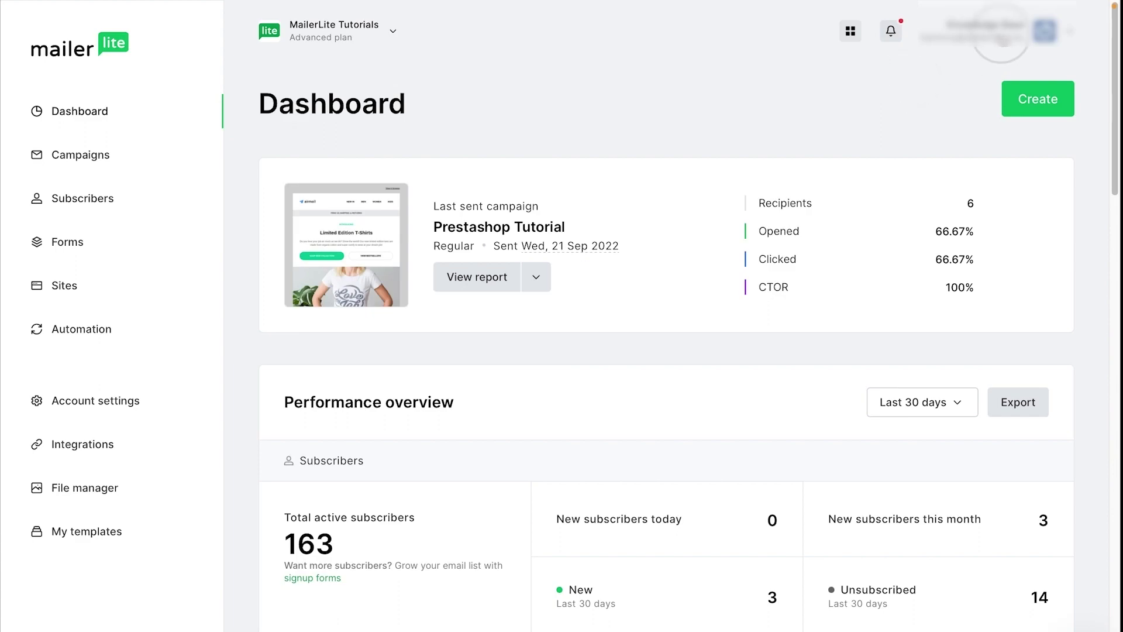
{"action": "left_click", "coordinate": [1004, 40]}
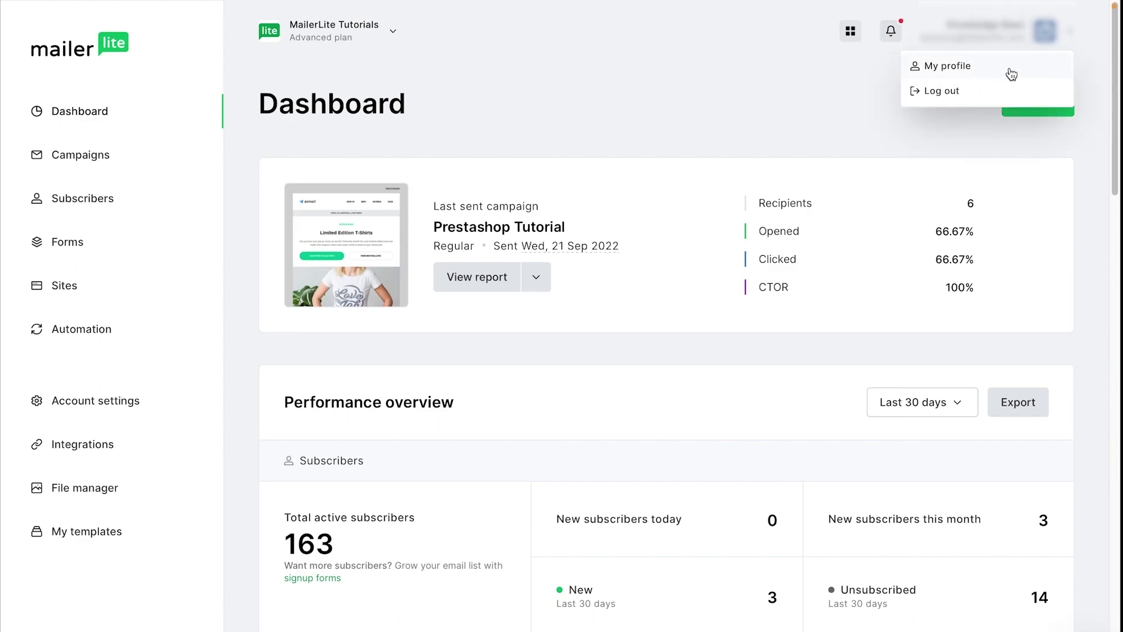
{"action": "left_click", "coordinate": [897, 153]}
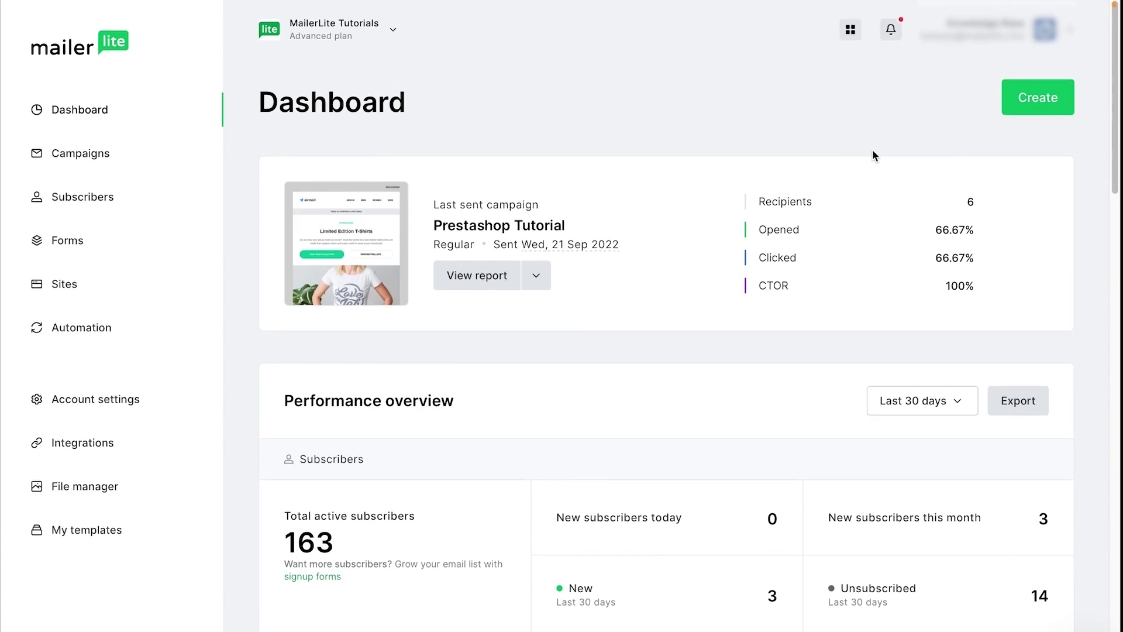
{"action": "scroll", "coordinate": [897, 141], "scroll_direction": "down", "scroll_amount": 1}
Step: Open the bottom-right chat bubble and scroll through its help articles and community links
{"action": "scroll", "coordinate": [936, 205], "scroll_direction": "down", "scroll_amount": 1}
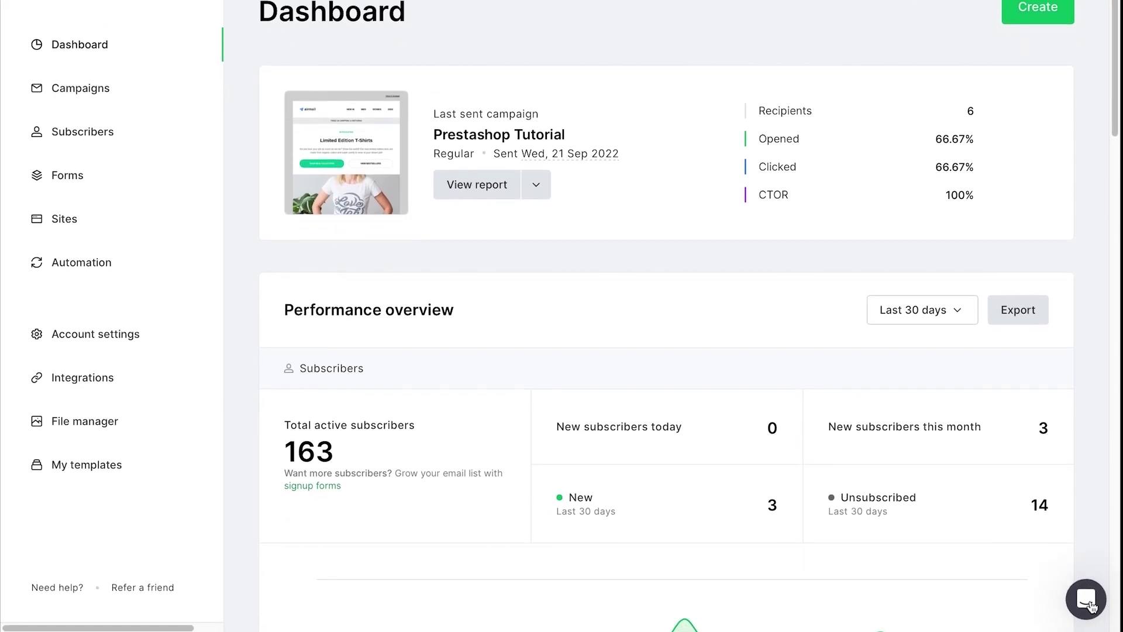
{"action": "left_click", "coordinate": [1087, 601]}
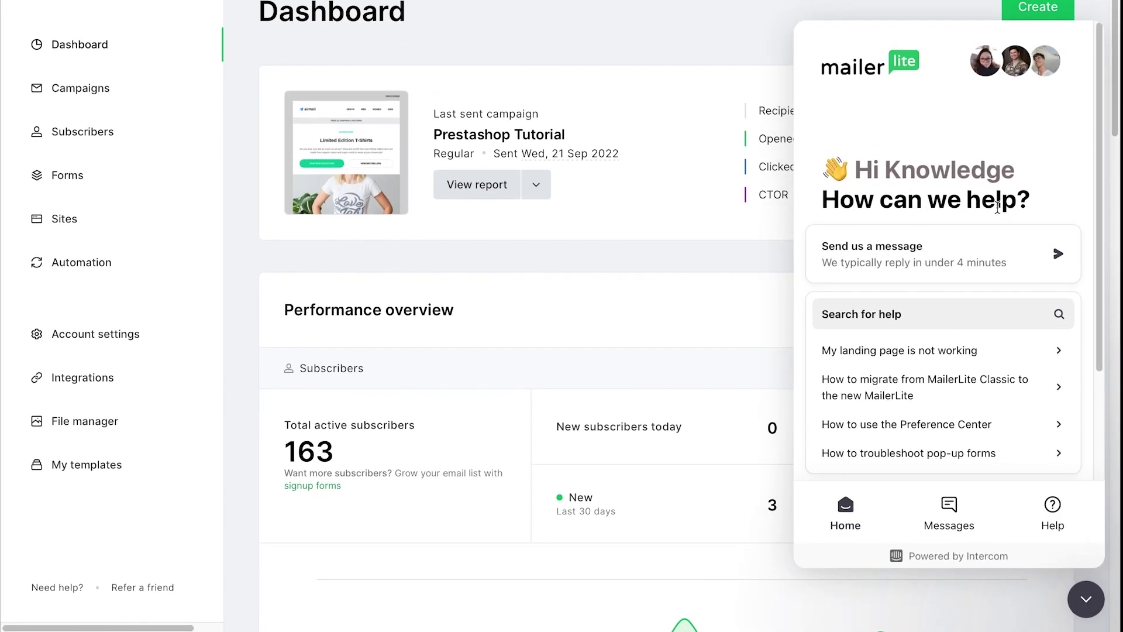
{"action": "scroll", "coordinate": [961, 326], "scroll_direction": "down", "scroll_amount": 2}
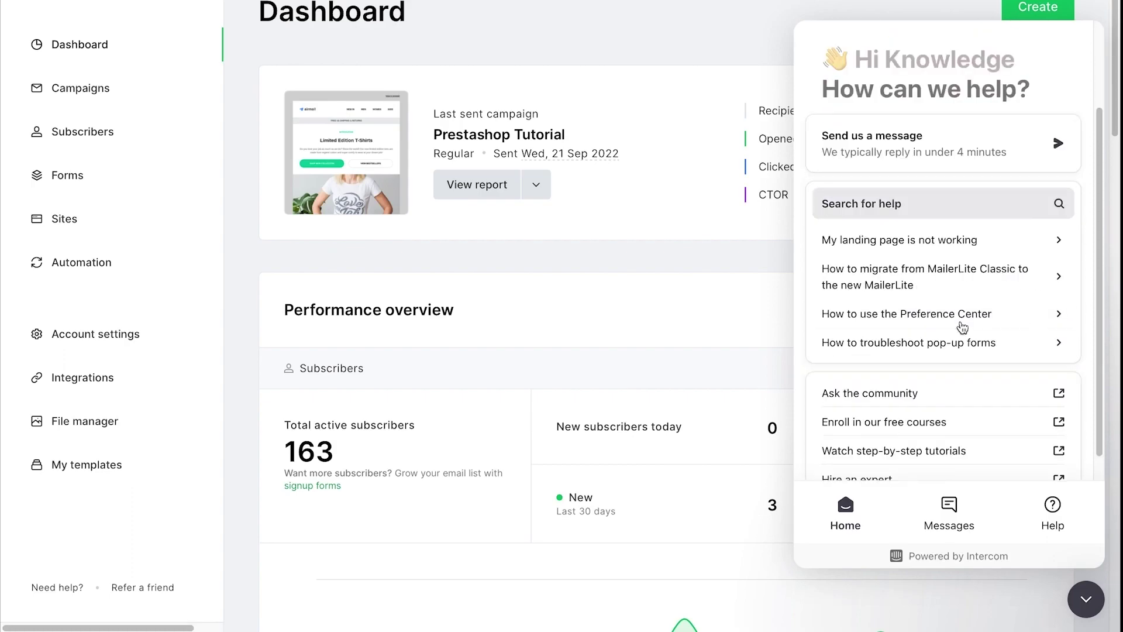
{"action": "scroll", "coordinate": [962, 326], "scroll_direction": "down", "scroll_amount": 1}
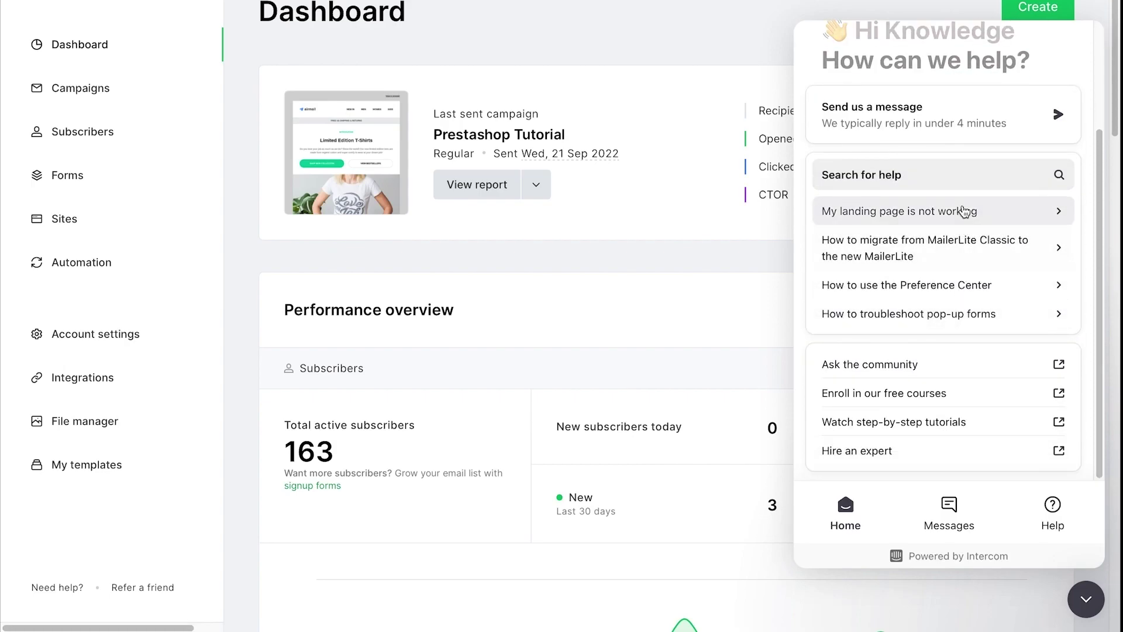